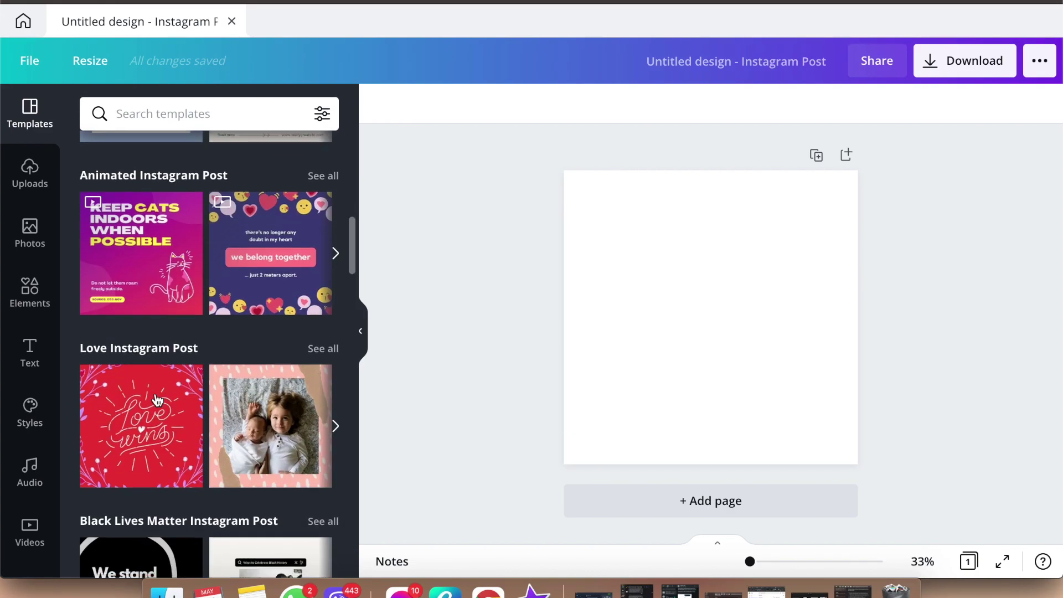
- Apply the Autumn Collection template from the Autumn Instagram Post section to the blank page
{"action": "scroll", "coordinate": [158, 399], "scroll_direction": "down", "scroll_amount": 5}
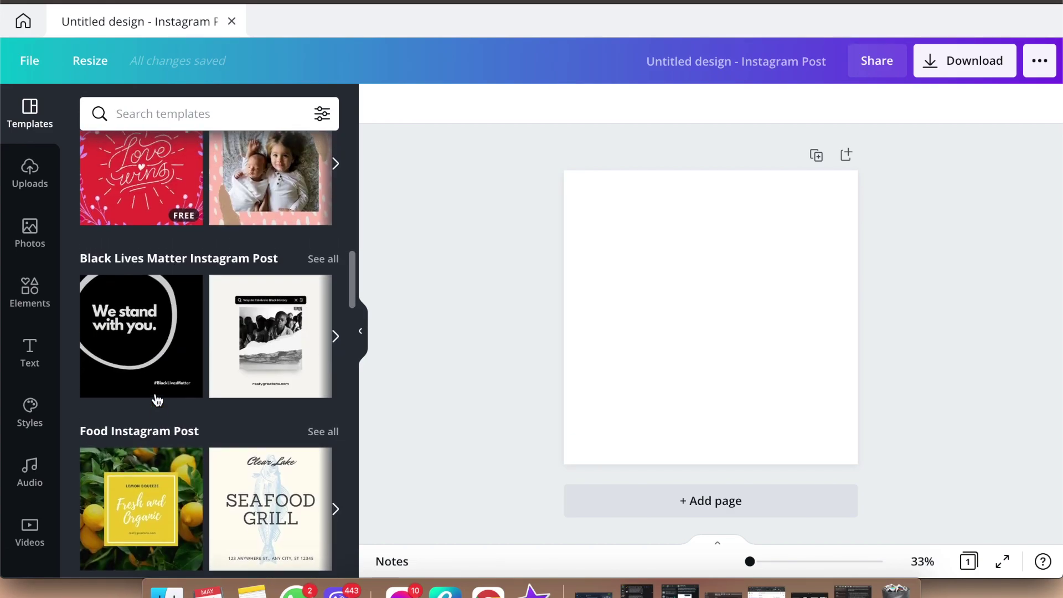
{"action": "scroll", "coordinate": [157, 398], "scroll_direction": "down", "scroll_amount": 4}
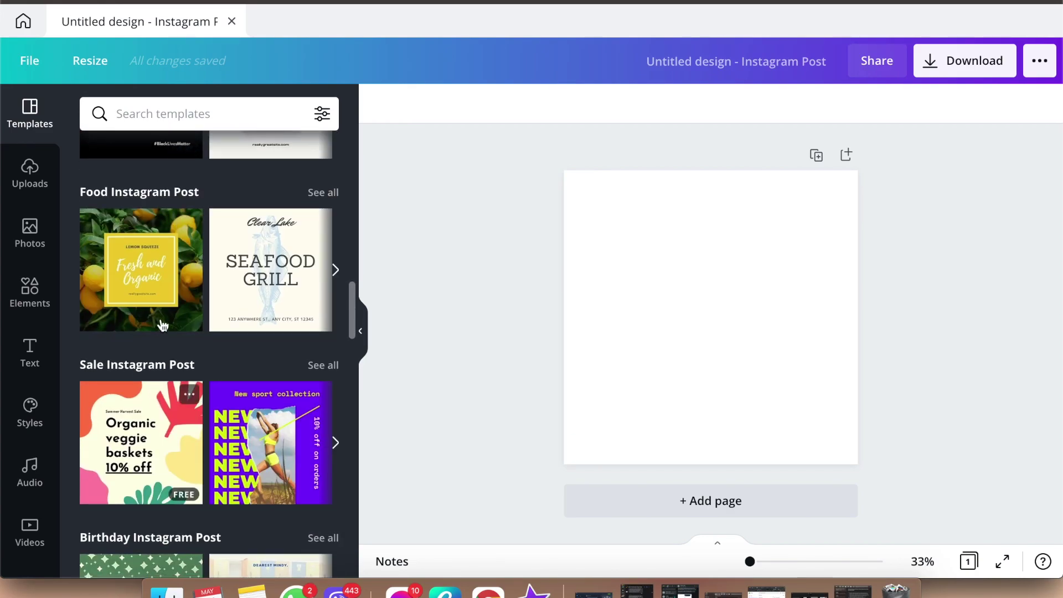
{"action": "scroll", "coordinate": [163, 332], "scroll_direction": "down", "scroll_amount": 3}
{"action": "scroll", "coordinate": [163, 332], "scroll_direction": "down", "scroll_amount": 6}
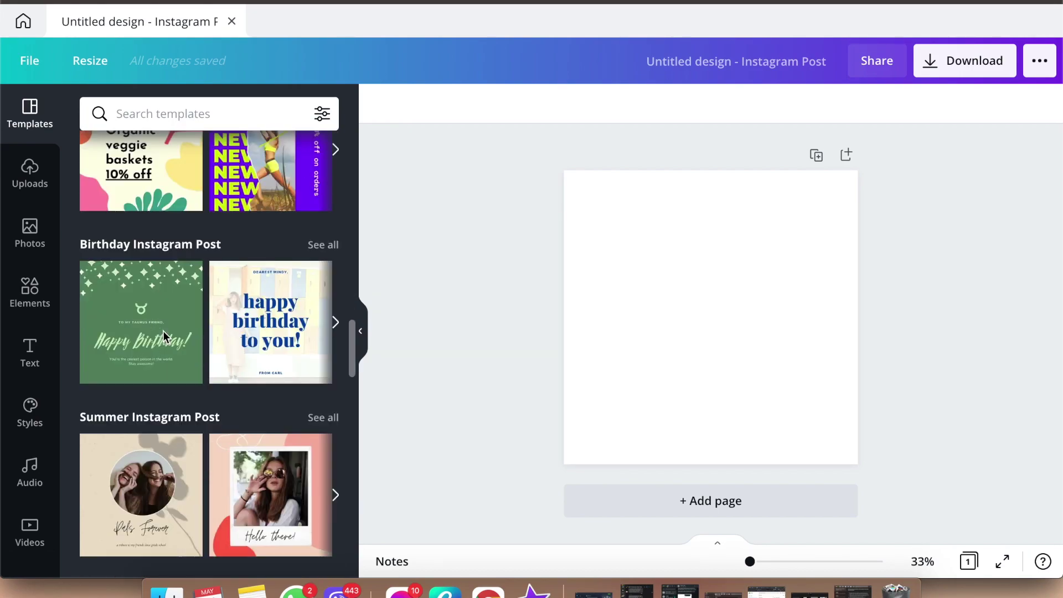
{"action": "scroll", "coordinate": [164, 338], "scroll_direction": "down", "scroll_amount": 2}
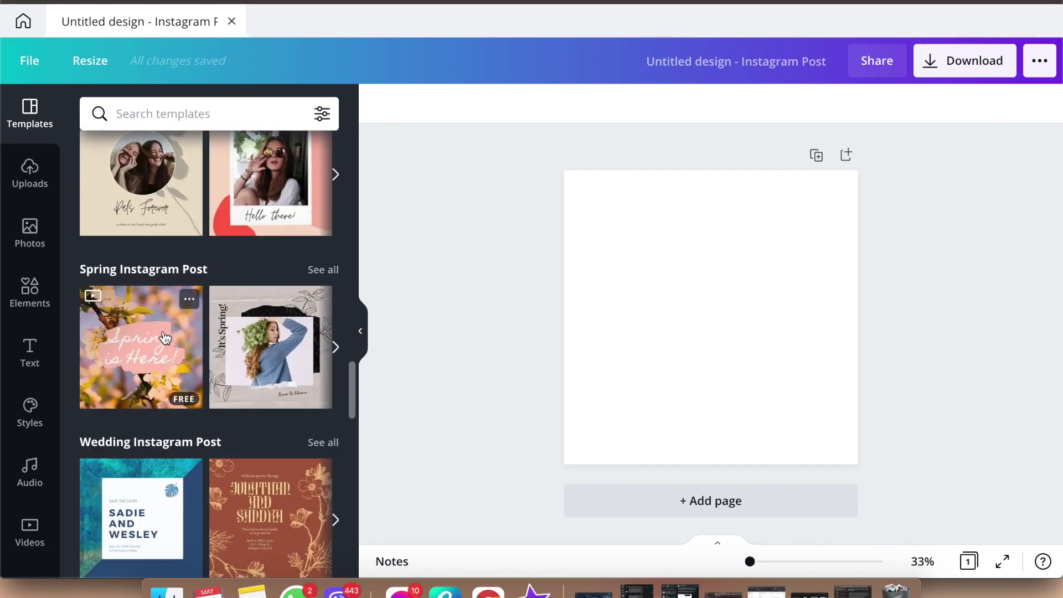
{"action": "scroll", "coordinate": [165, 338], "scroll_direction": "down", "scroll_amount": 4}
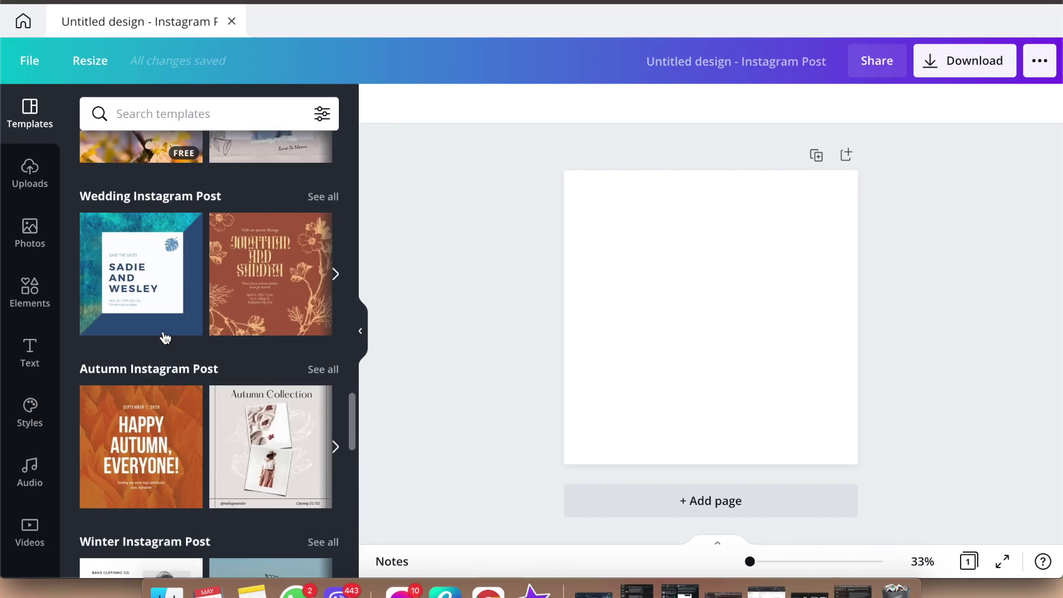
{"action": "left_click", "coordinate": [284, 440]}
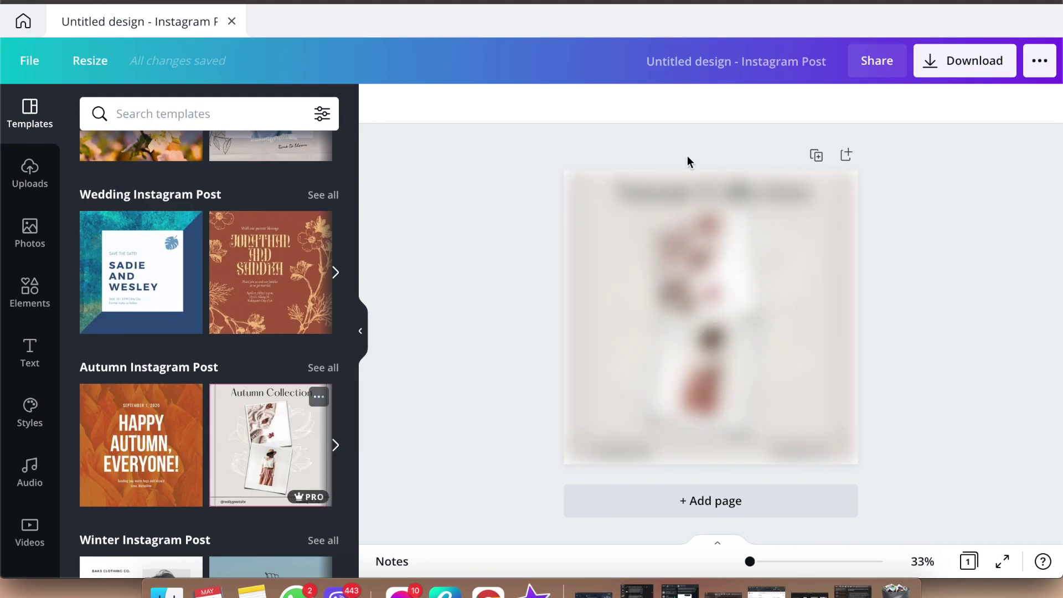
- Retitle the design 'Play with Templates' and zoom in on the page
{"action": "left_click", "coordinate": [677, 65]}
{"action": "key", "text": "BackSpace"}
{"action": "type", "text": "Pl"}
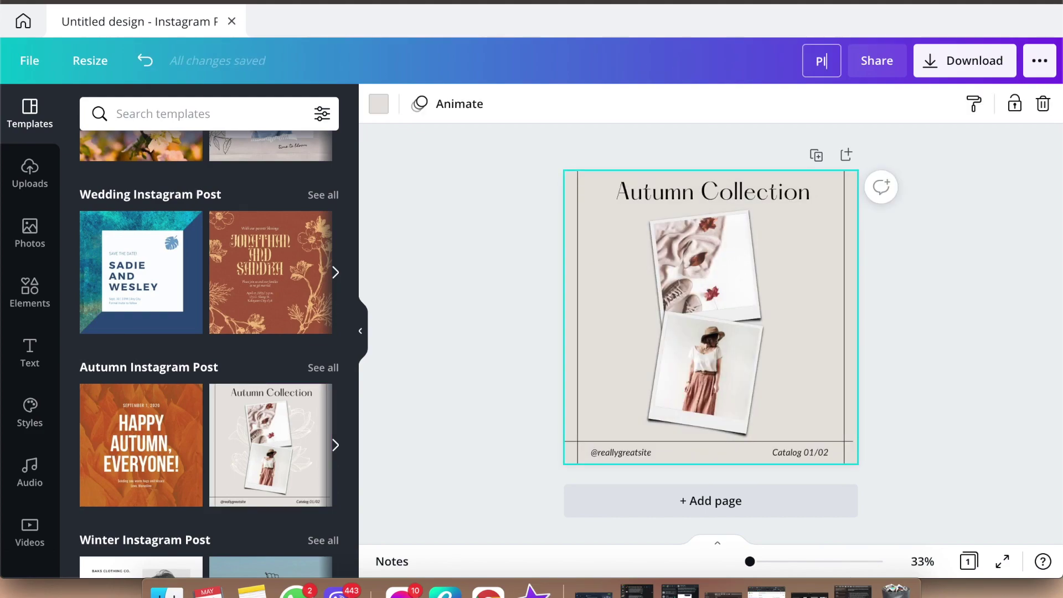
{"action": "type", "text": "ay with Templates"}
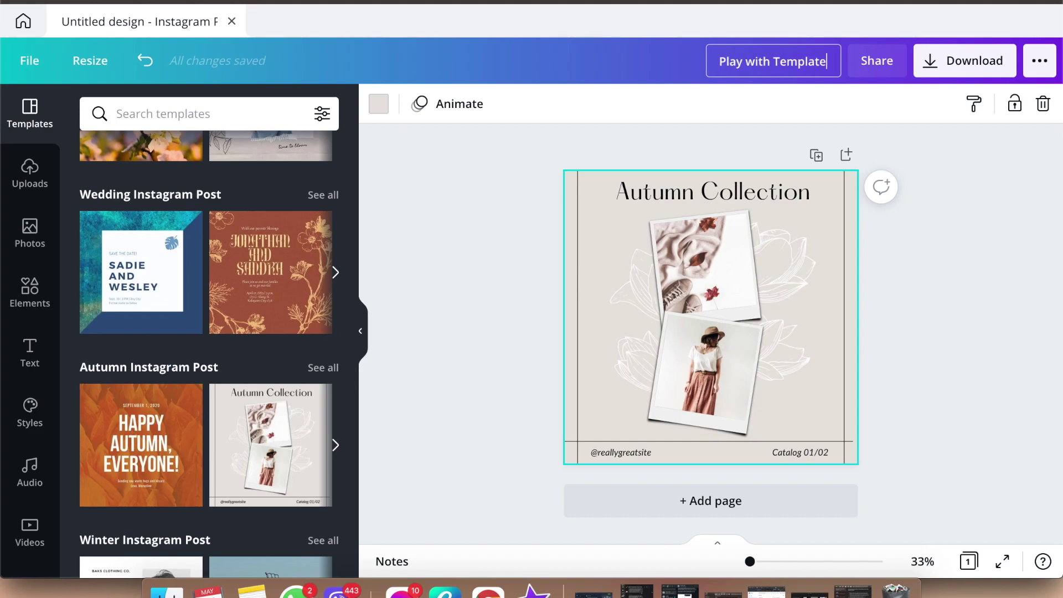
{"action": "left_click", "coordinate": [468, 315]}
{"action": "key", "text": "super+plus"}
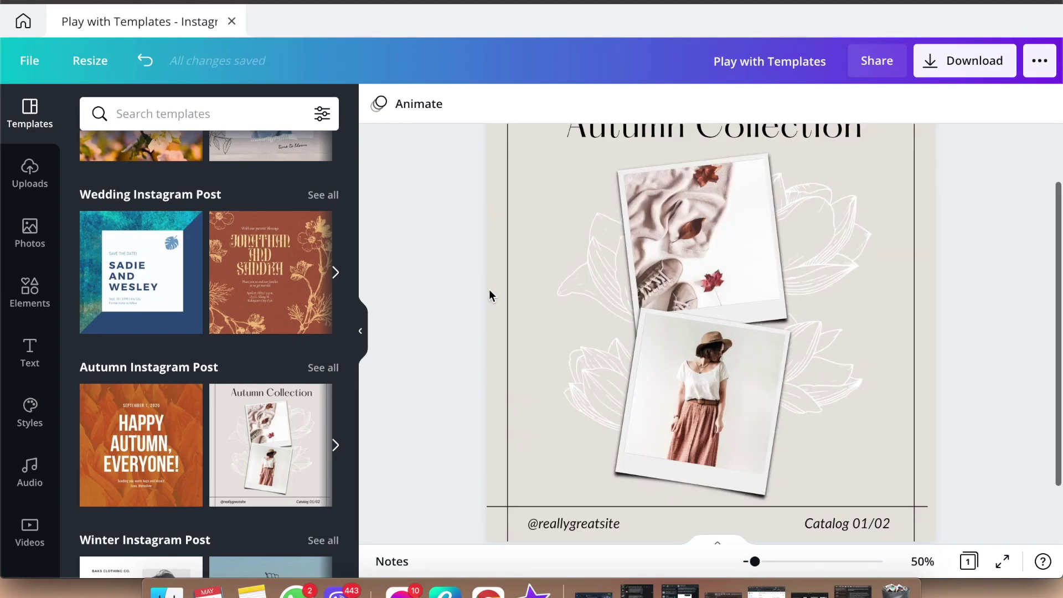
{"action": "scroll", "coordinate": [965, 343], "scroll_direction": "up", "scroll_amount": 2}
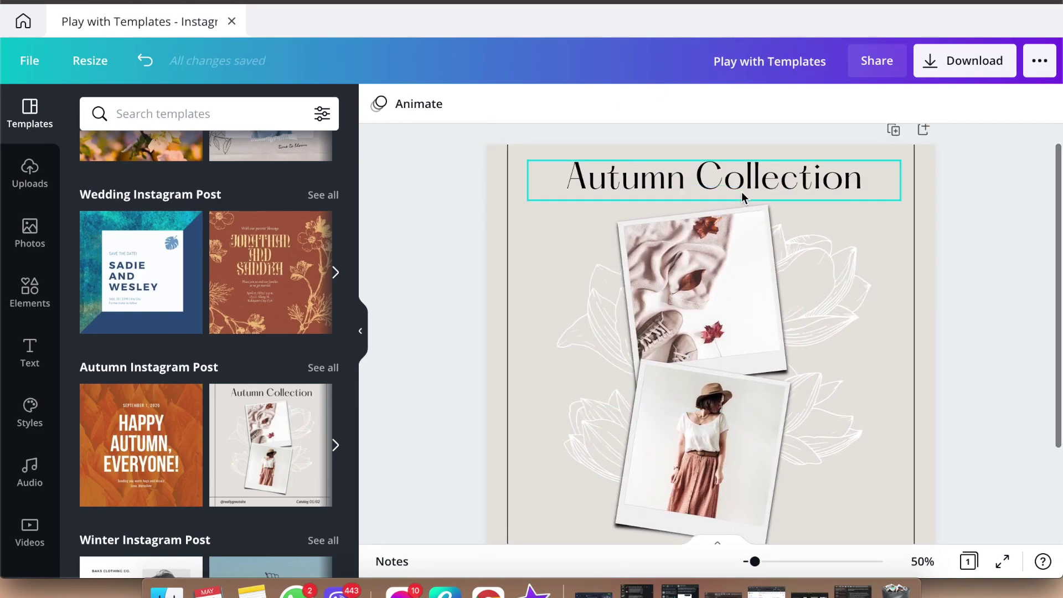
- Replace the 'Autumn Collection' heading text with 'Collection'
{"action": "left_click", "coordinate": [706, 176]}
{"action": "key", "text": "super+a"}
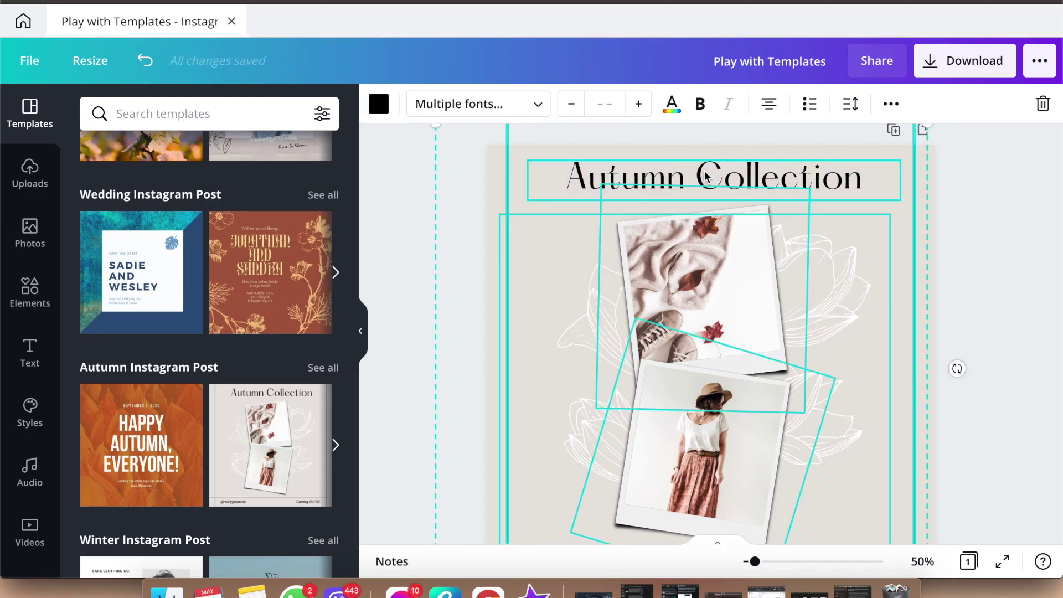
{"action": "left_click", "coordinate": [389, 333]}
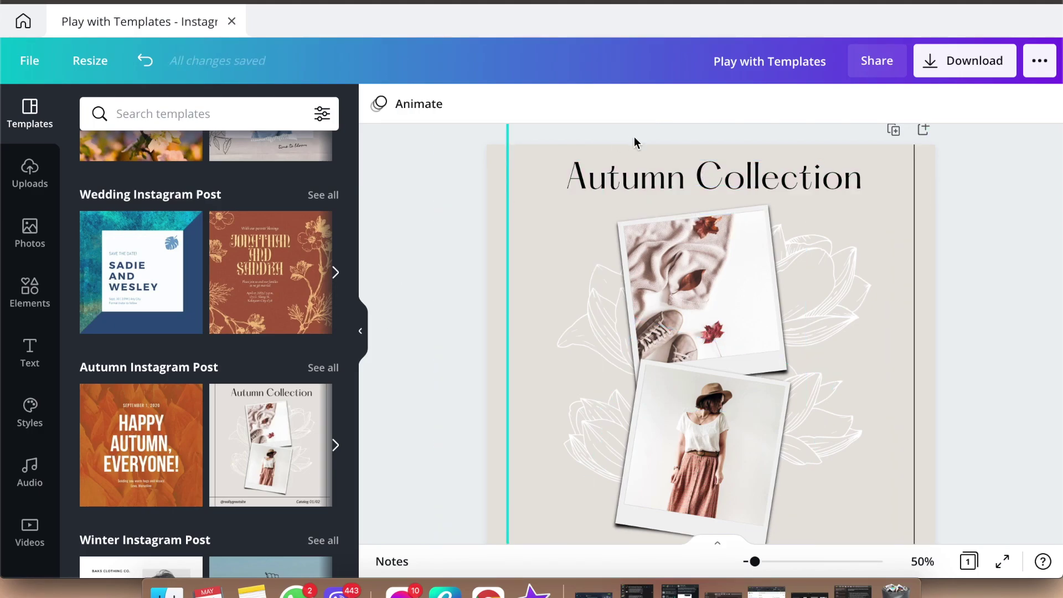
{"action": "left_click", "coordinate": [631, 178]}
{"action": "left_click", "coordinate": [631, 179]}
{"action": "key", "text": "super+minus"}
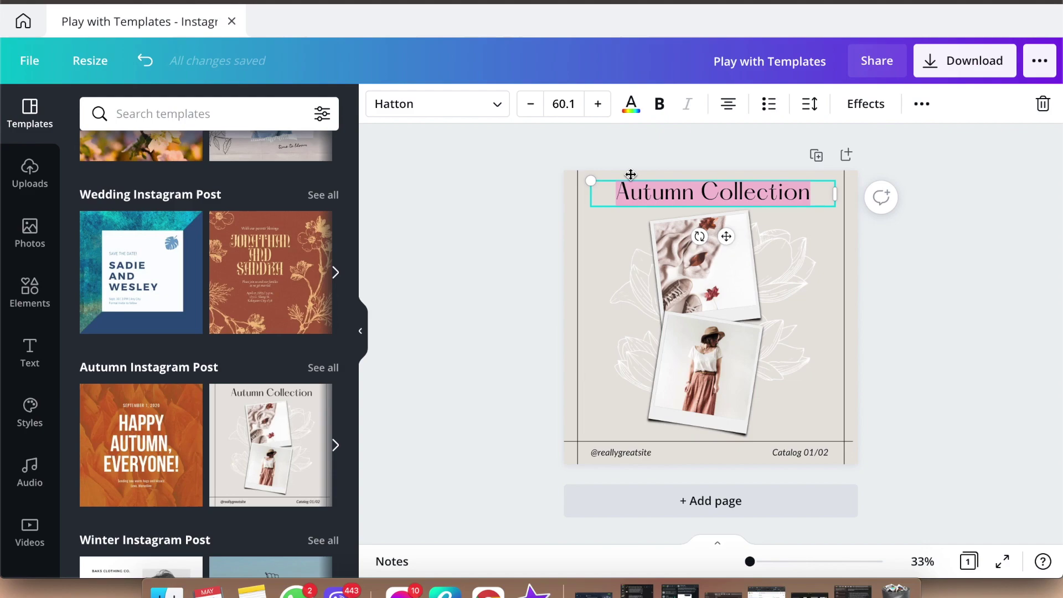
{"action": "type", "text": "Collection"}
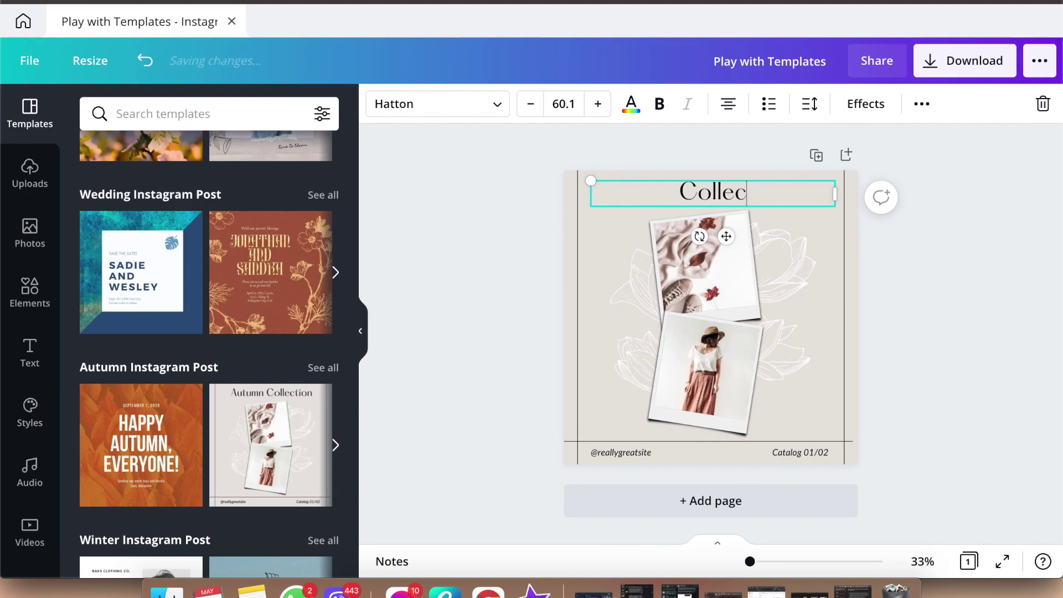
{"action": "left_click", "coordinate": [794, 287]}
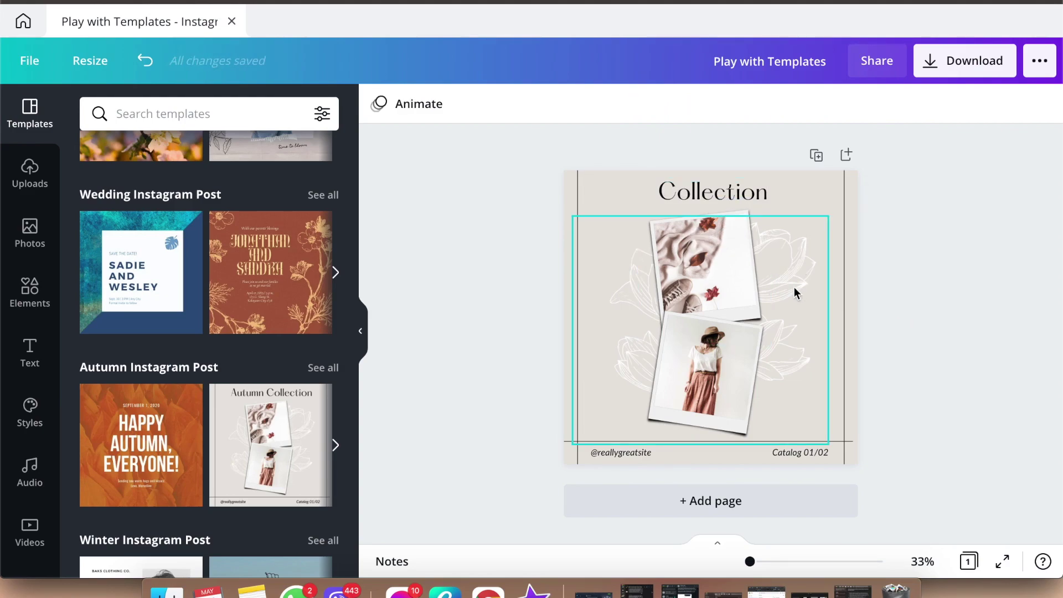
- Move the floral line art lower right, reposition the photo frames, and tilt one to -7°
{"action": "left_click_drag", "start_coordinate": [794, 286], "coordinate": [864, 383]}
{"action": "left_click", "coordinate": [923, 425]}
{"action": "left_click", "coordinate": [659, 294]}
{"action": "left_click_drag", "start_coordinate": [659, 294], "coordinate": [644, 315]}
{"action": "left_click_drag", "start_coordinate": [724, 368], "coordinate": [783, 310]}
{"action": "left_click_drag", "start_coordinate": [750, 420], "coordinate": [794, 414]}
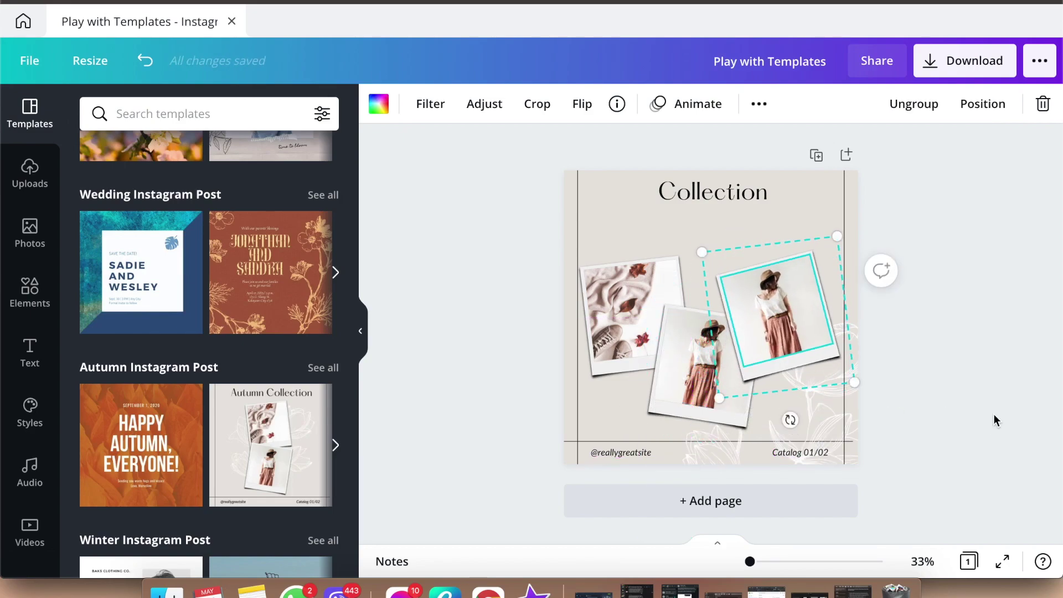
{"action": "left_click", "coordinate": [993, 413]}
{"action": "scroll", "coordinate": [67, 192], "scroll_direction": "down", "scroll_amount": 1}
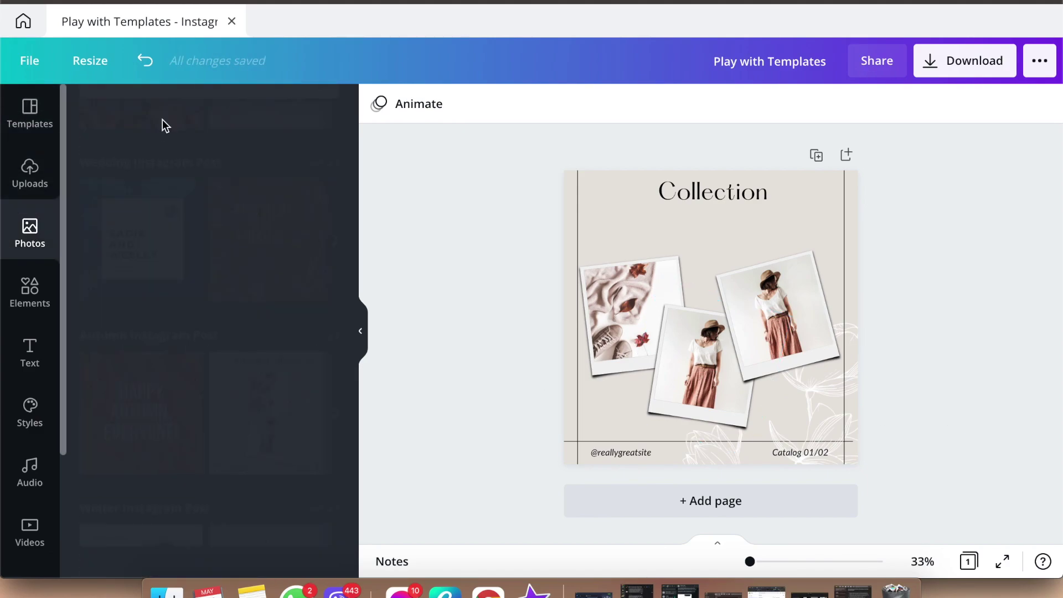
- Drop the 'Aesthetic' phone-and-book stock photo into the right frame and nudge it up-right
{"action": "left_click", "coordinate": [157, 108]}
{"action": "type", "text": "Aesthetic"}
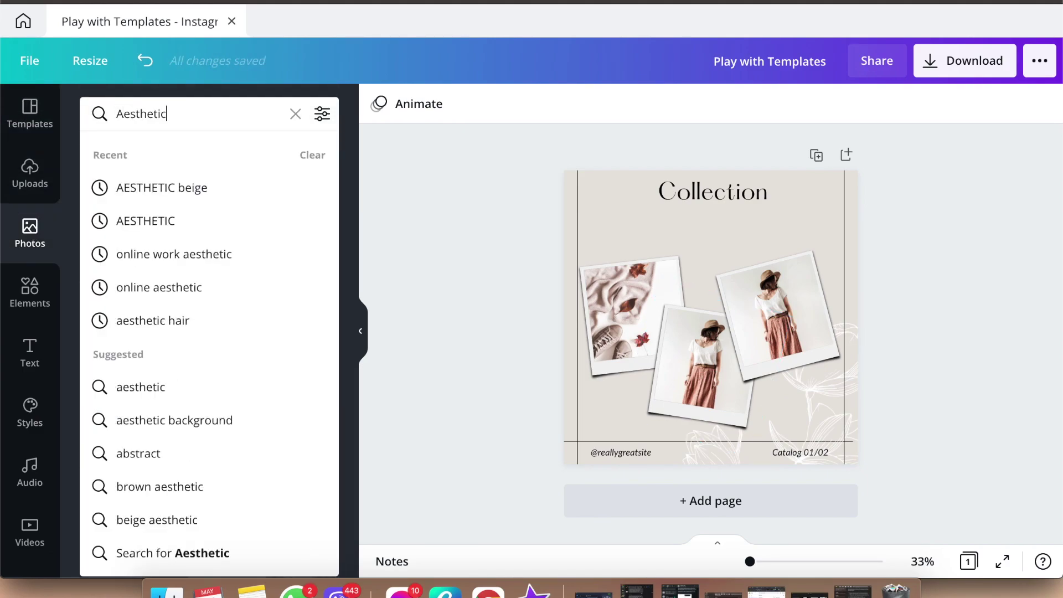
{"action": "key", "text": "Return"}
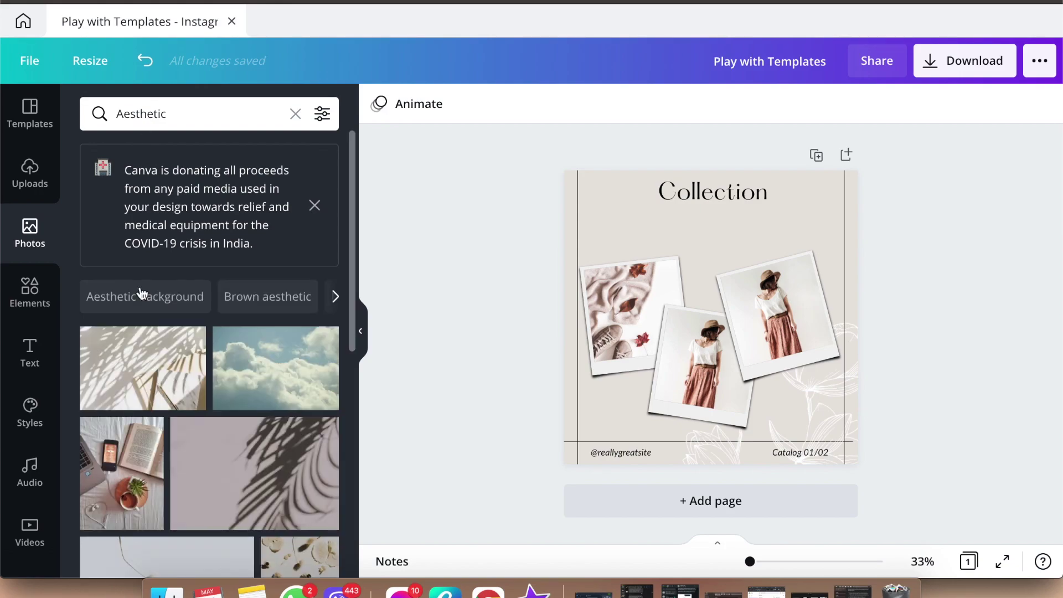
{"action": "left_click_drag", "start_coordinate": [144, 440], "coordinate": [796, 304]}
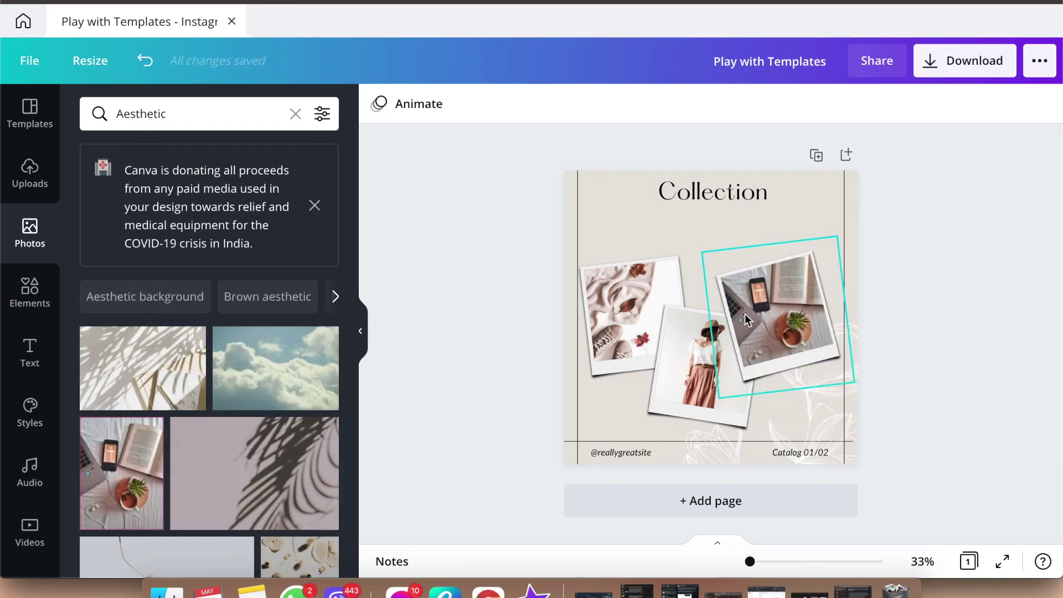
{"action": "left_click_drag", "start_coordinate": [773, 310], "coordinate": [783, 304]}
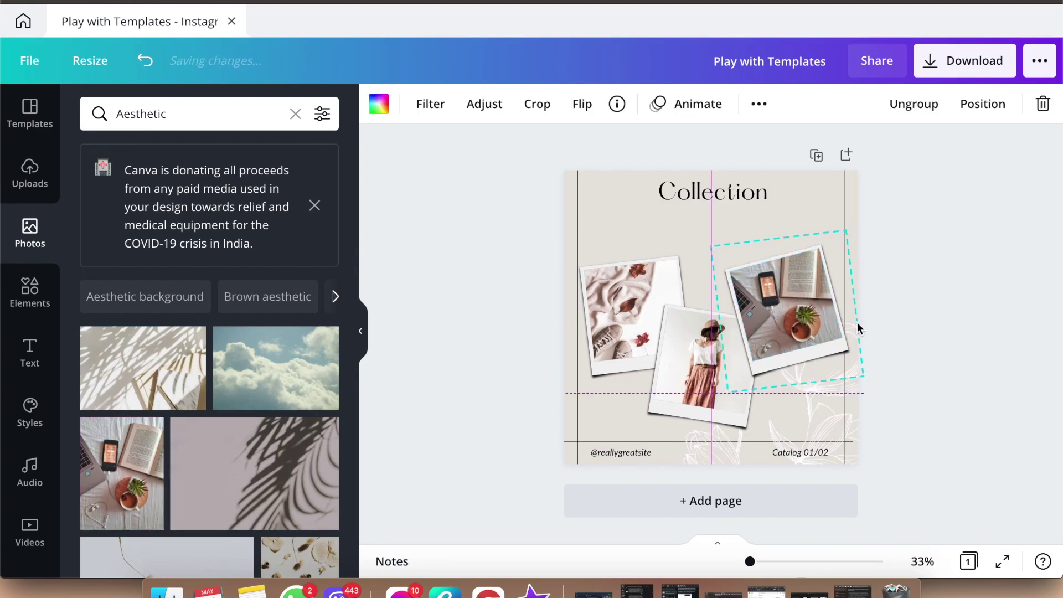
{"action": "left_click", "coordinate": [1001, 390]}
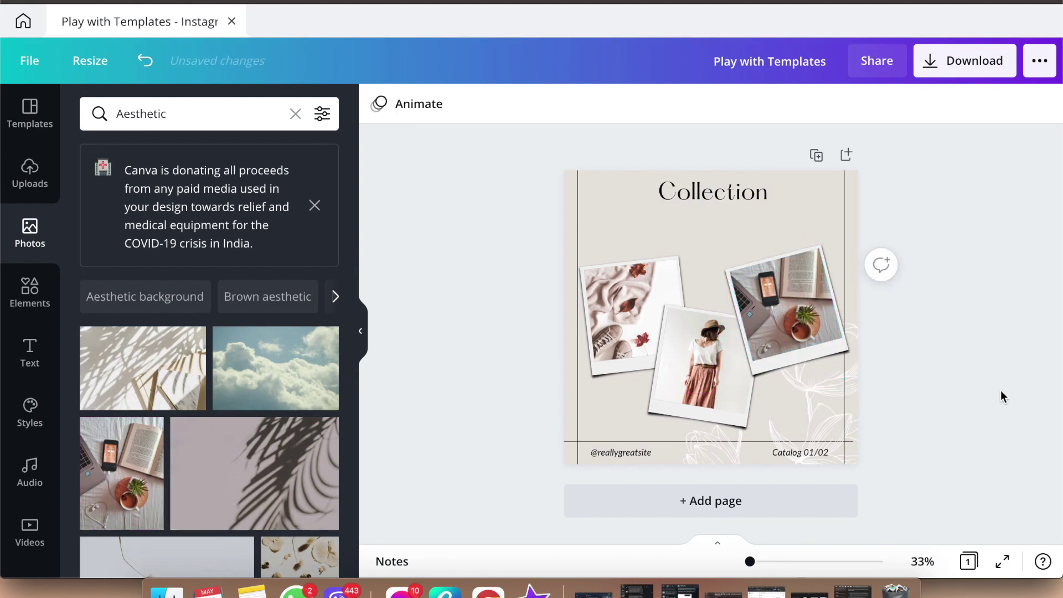
{"action": "left_click", "coordinate": [616, 452]}
{"action": "type", "text": "Play with templates"}
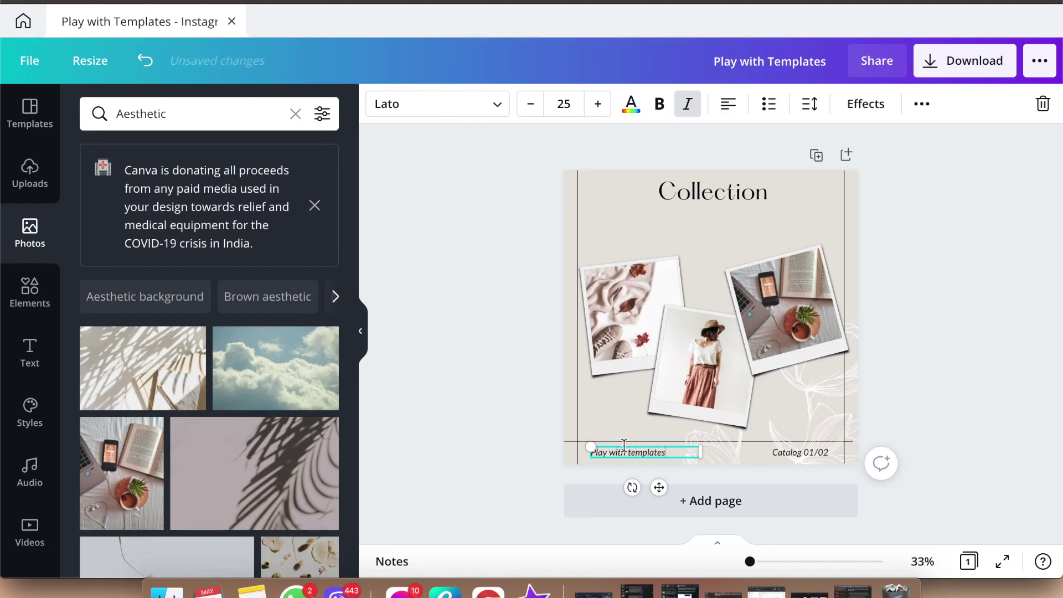
{"action": "left_click", "coordinate": [929, 411]}
{"action": "left_click", "coordinate": [794, 455]}
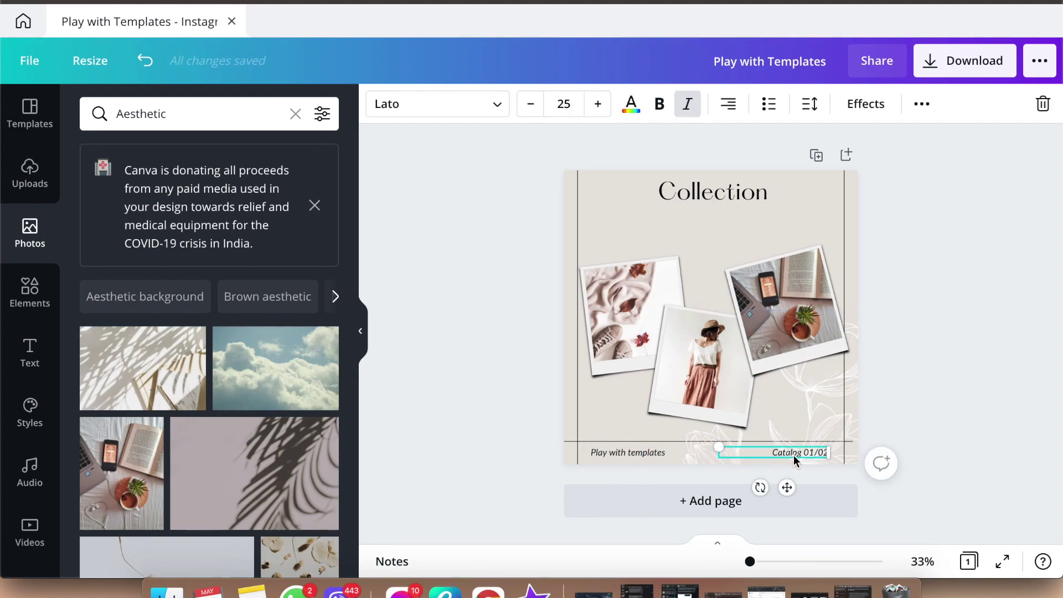
{"action": "type", "text": "hello this is a"}
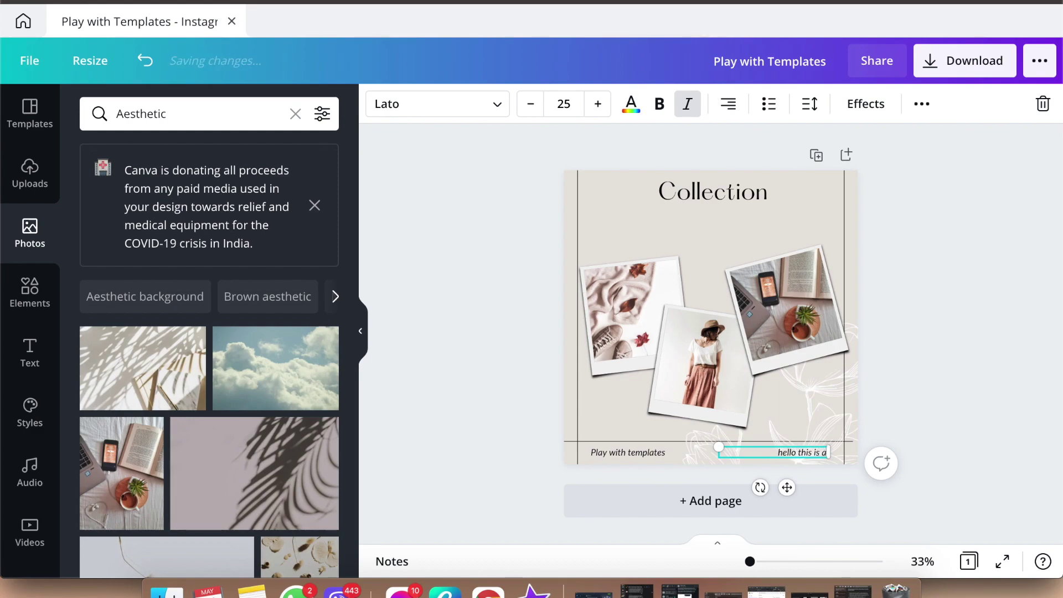
{"action": "type", "text": " test"}
{"action": "left_click", "coordinate": [1024, 372]}
- Move the heading slightly lower and retype it as 'THIS IS A TEMPLATE'
{"action": "left_click_drag", "start_coordinate": [739, 192], "coordinate": [737, 216]}
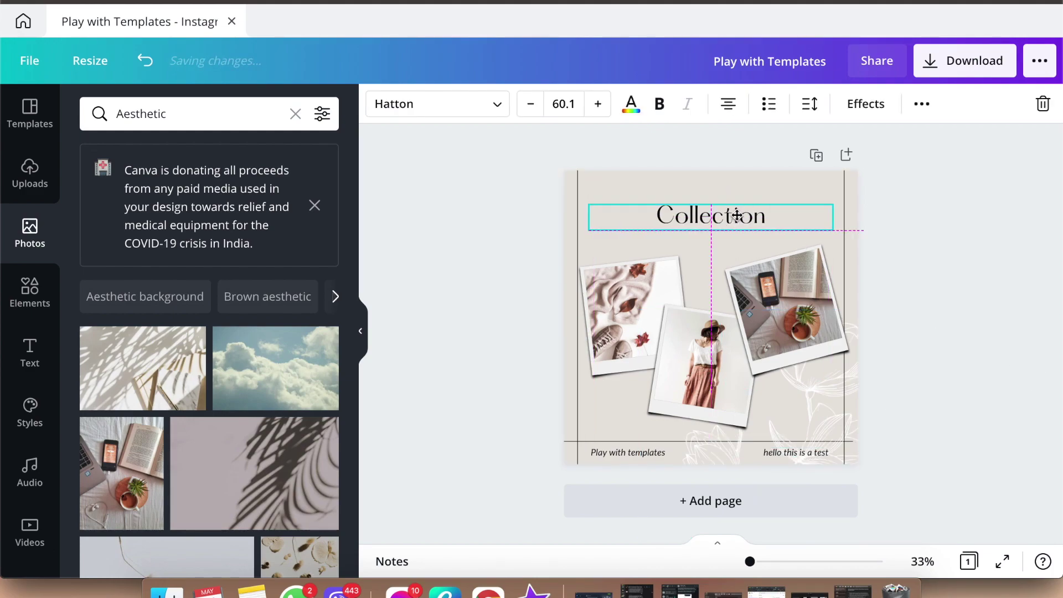
{"action": "double_click", "coordinate": [736, 216]}
{"action": "type", "text": "TH"}
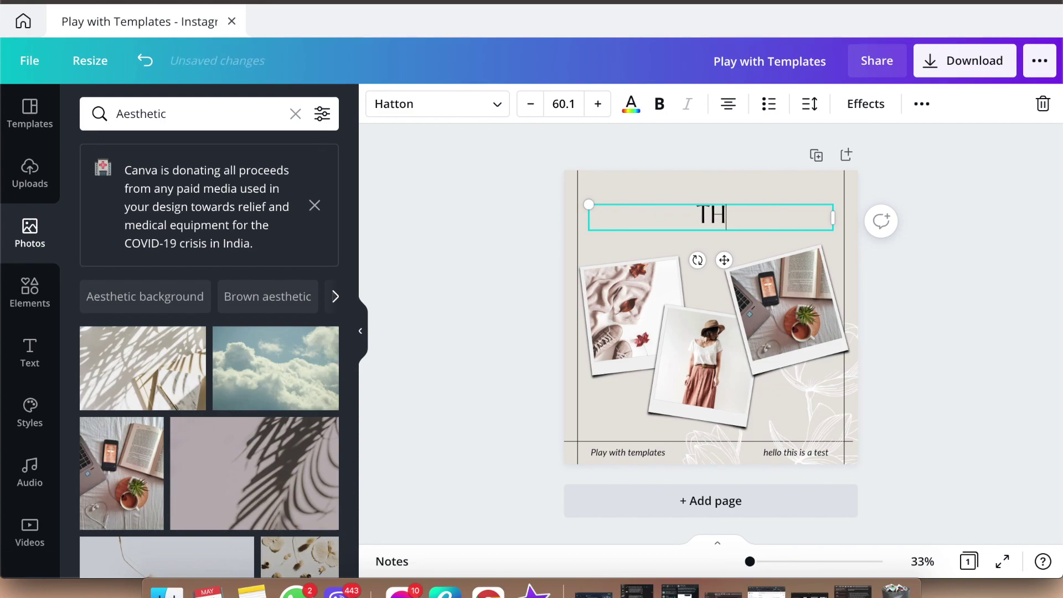
{"action": "type", "text": "IS IS A "}
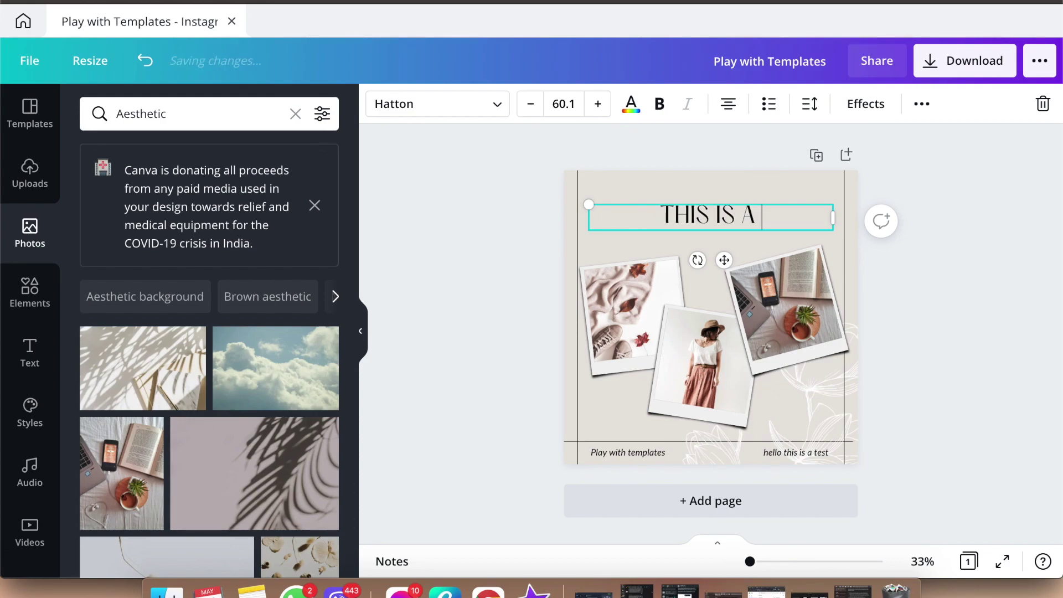
{"action": "type", "text": "TEMPLATE"}
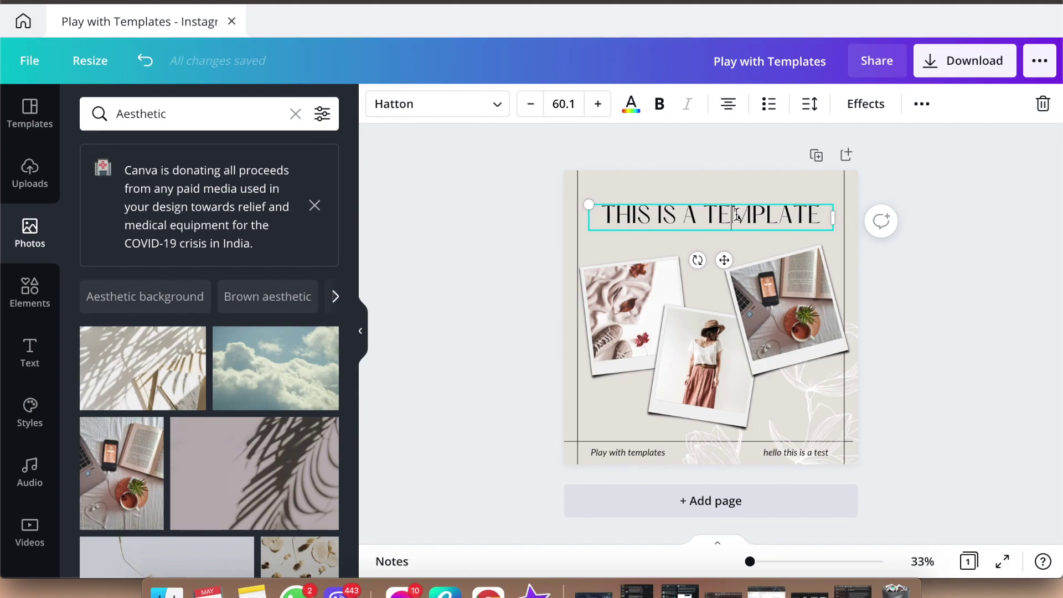
{"action": "triple_click", "coordinate": [736, 214]}
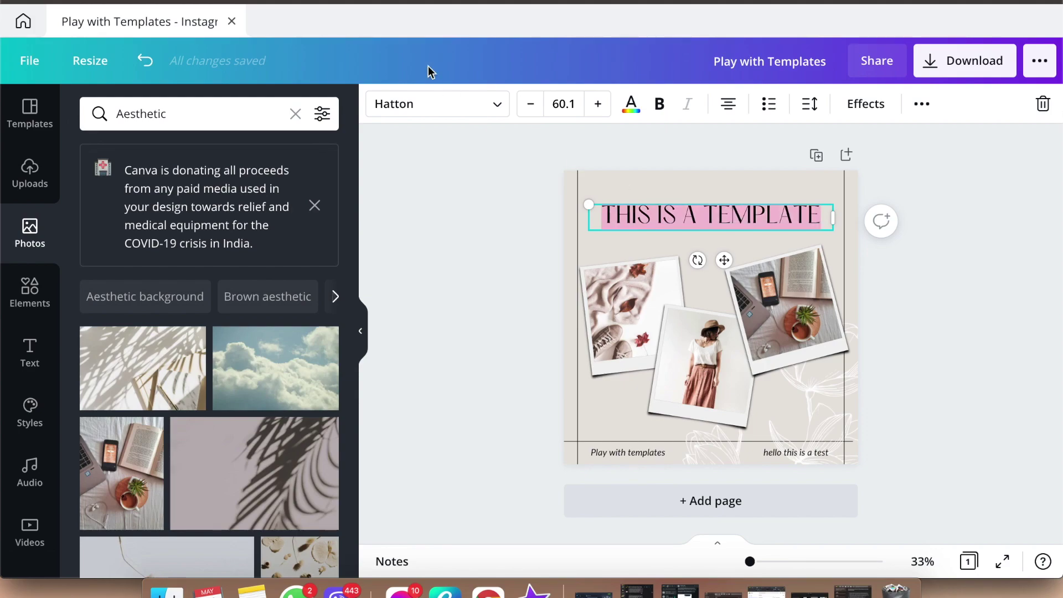
{"action": "left_click", "coordinate": [443, 114]}
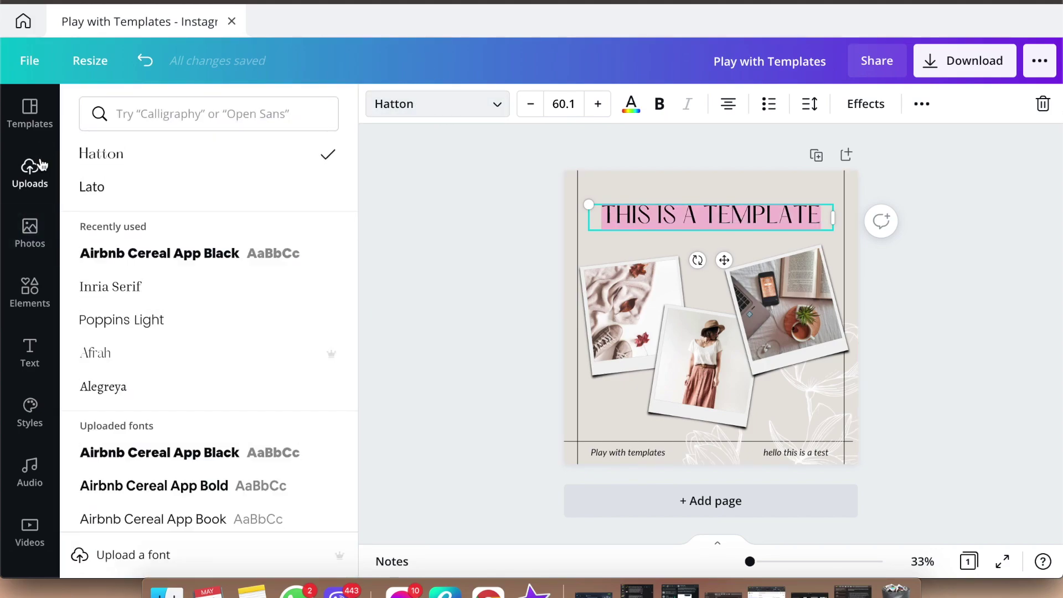
- After trying Airbnb Cereal App Black, set the heading font to IBM Plex Serif
{"action": "left_click", "coordinate": [130, 250]}
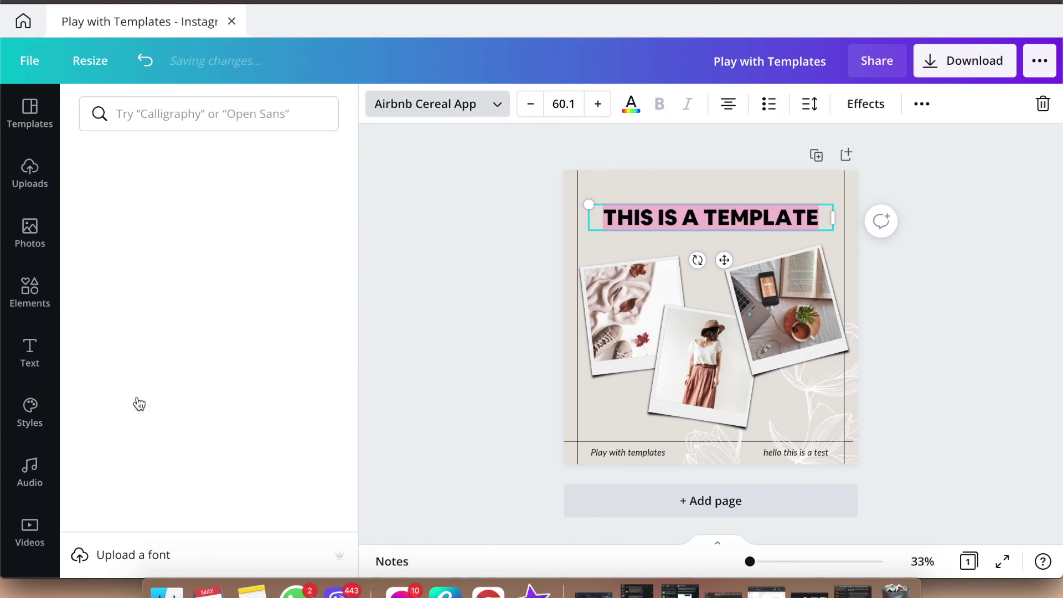
{"action": "left_click", "coordinate": [156, 114]}
{"action": "type", "text": "serif"}
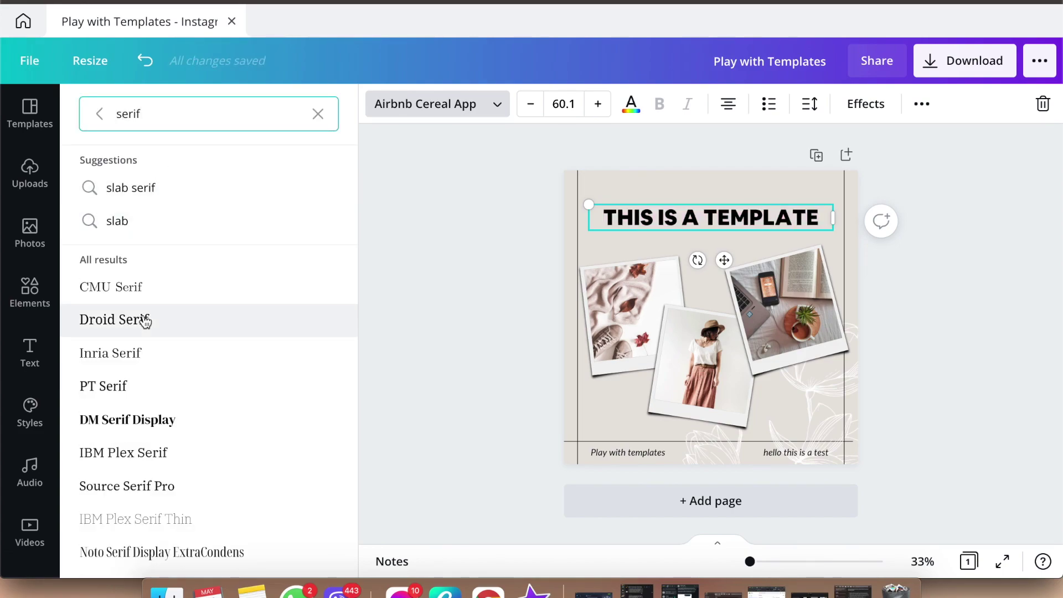
{"action": "left_click", "coordinate": [159, 458]}
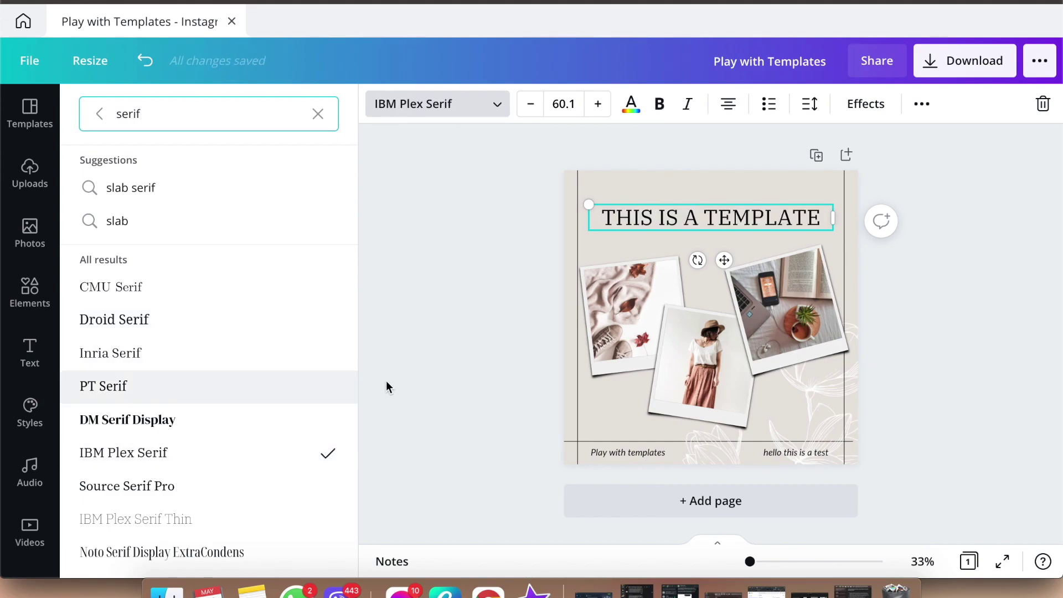
{"action": "left_click", "coordinate": [427, 371]}
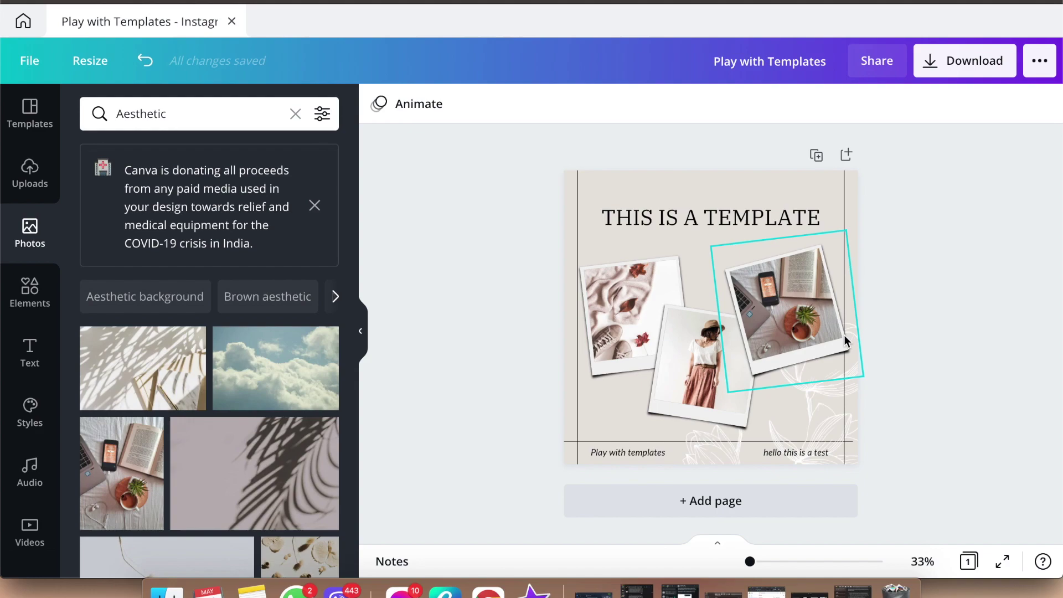
- Duplicate the THIS IS A TEMPLATE page and apply the Autumn Collection template to page 1
{"action": "left_click", "coordinate": [818, 156]}
{"action": "scroll", "coordinate": [932, 327], "scroll_direction": "up", "scroll_amount": 5}
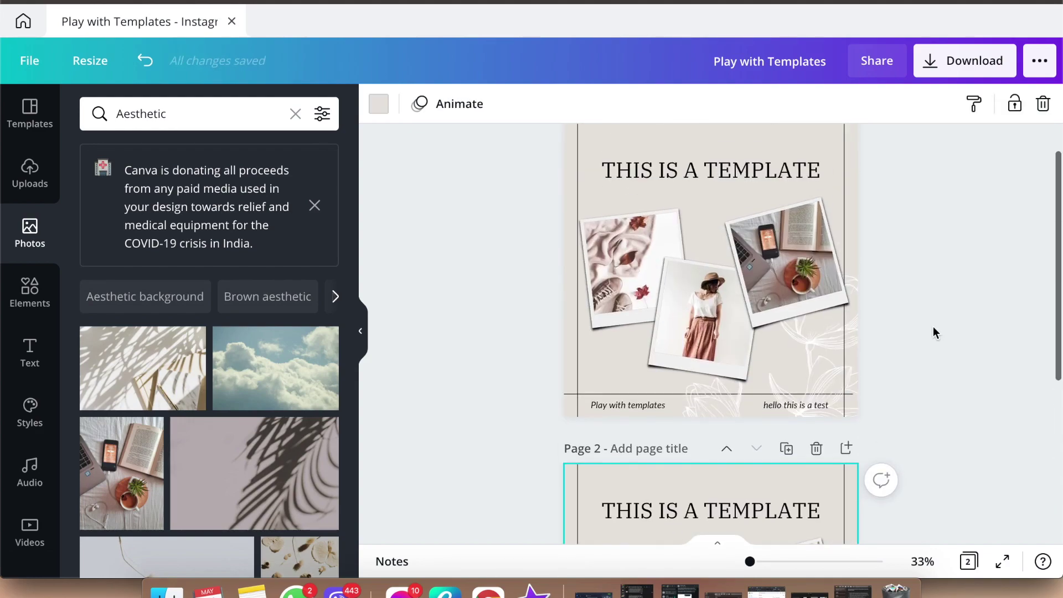
{"action": "left_click", "coordinate": [32, 122]}
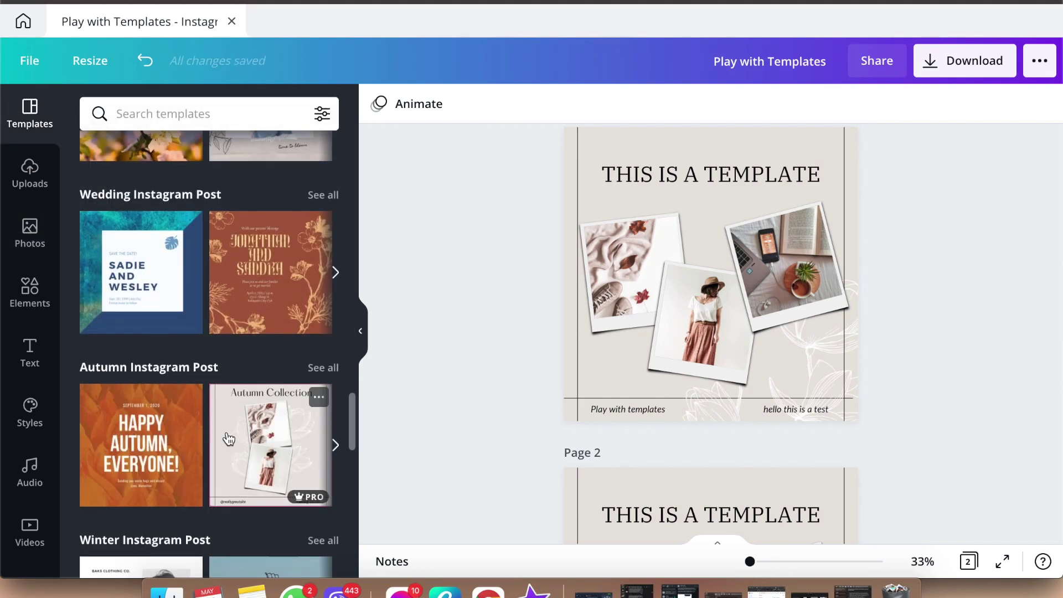
{"action": "left_click", "coordinate": [265, 443]}
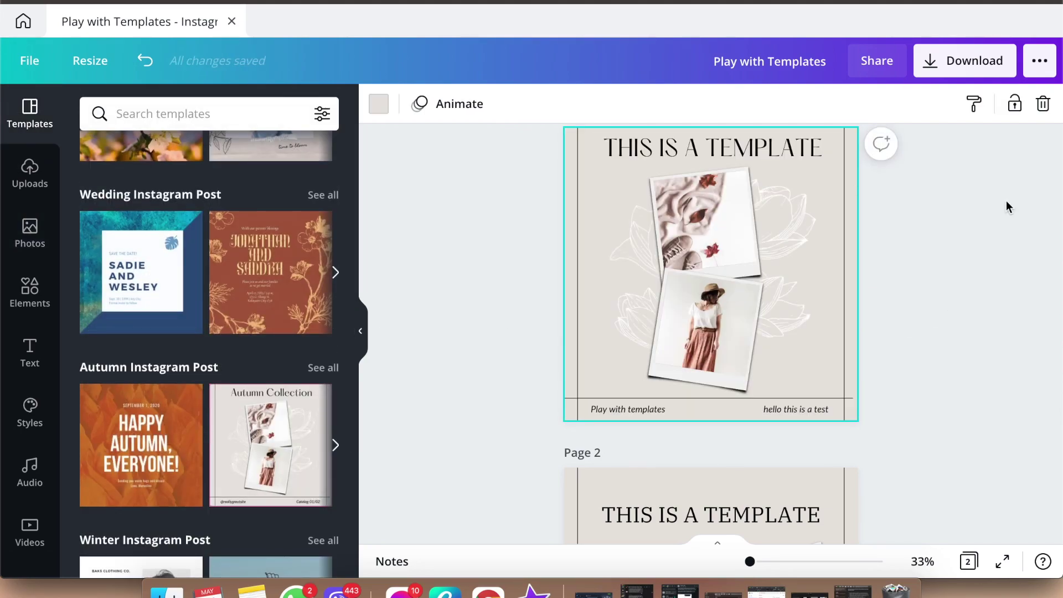
- Delete page 1's elements, reapply the Autumn Collection template, and show pages as a grid
{"action": "scroll", "coordinate": [1006, 206], "scroll_direction": "up", "scroll_amount": 1}
{"action": "left_click_drag", "start_coordinate": [899, 463], "coordinate": [556, 181]}
{"action": "key", "text": "Delete"}
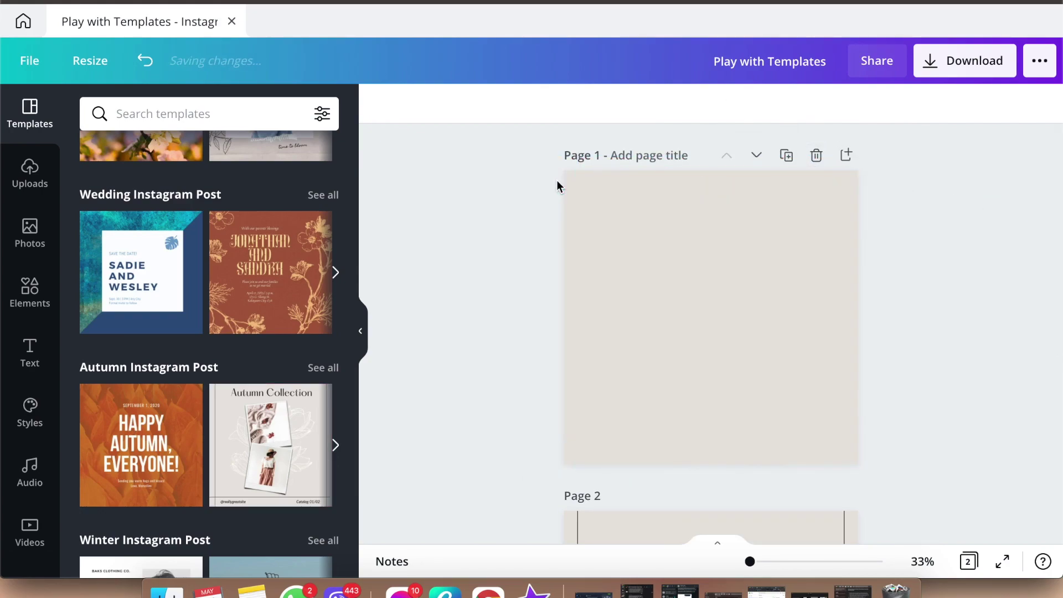
{"action": "left_click", "coordinate": [270, 443]}
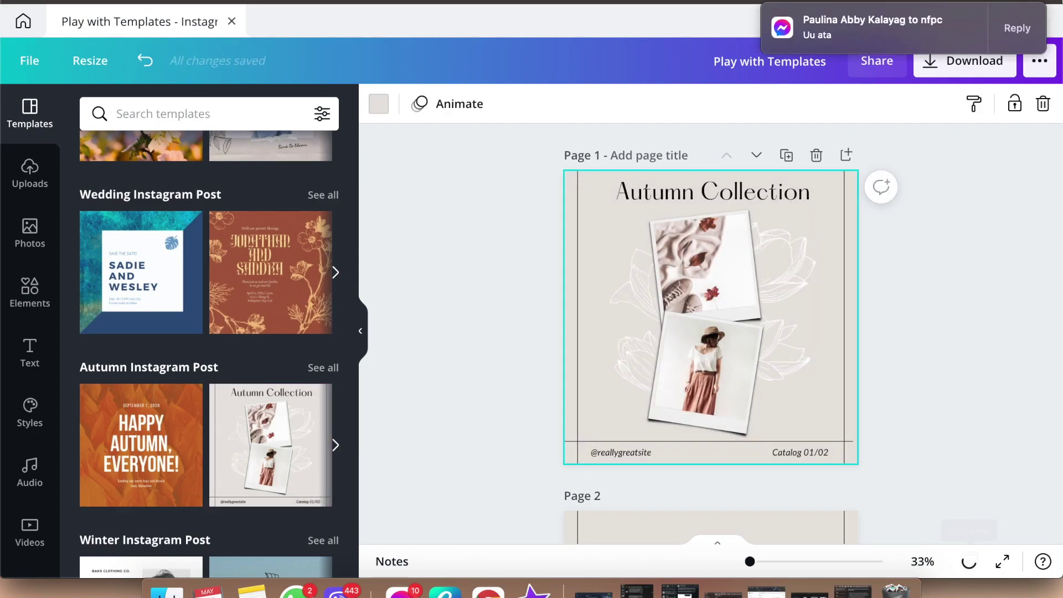
{"action": "left_click", "coordinate": [969, 561]}
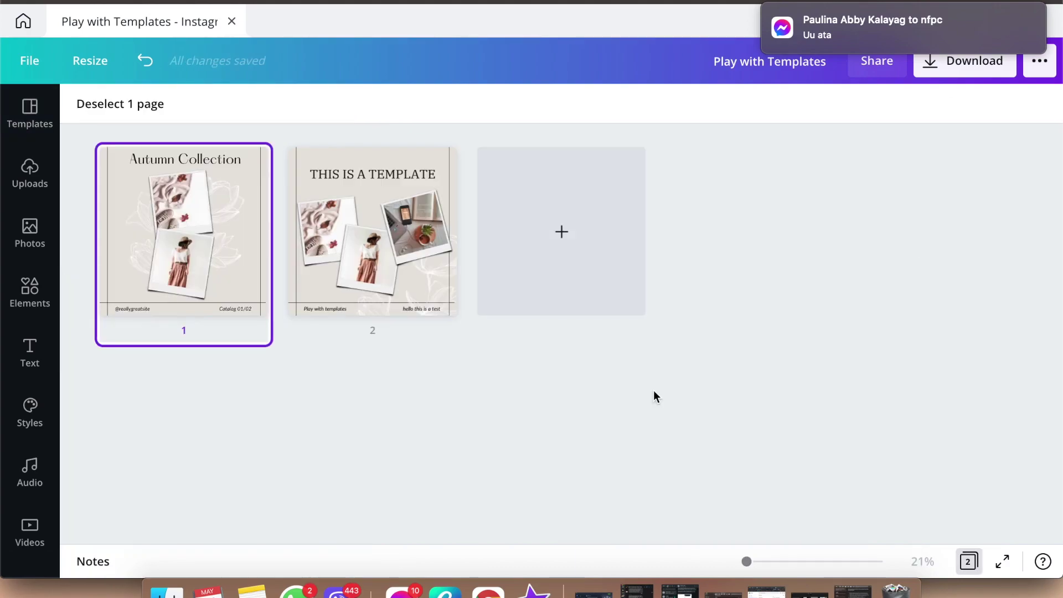
- Deselect page 1 in the grid overview and open page 2 for editing
{"action": "left_click", "coordinate": [531, 370]}
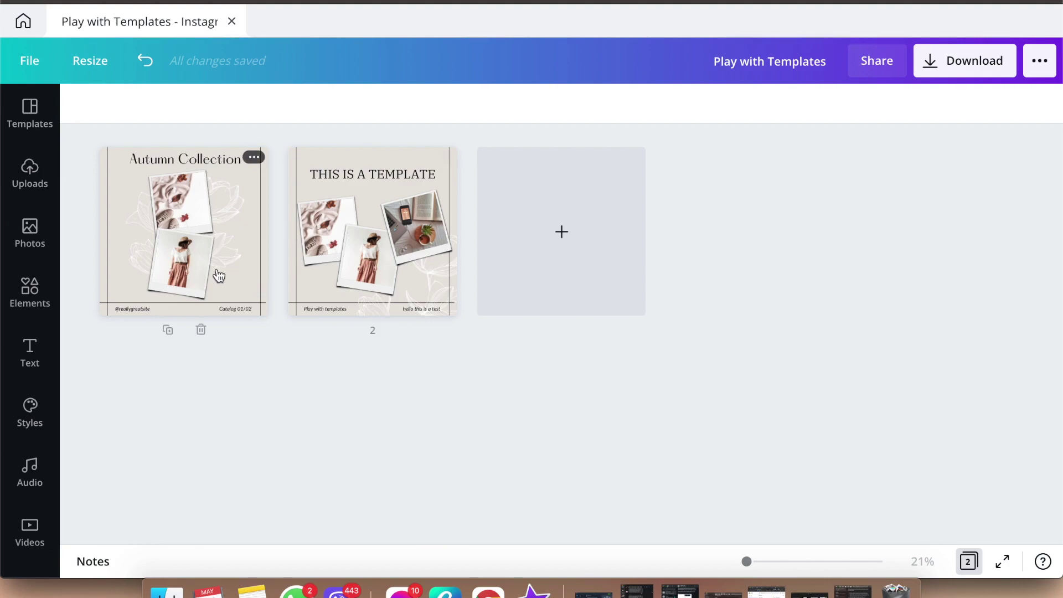
{"action": "mouse_move", "coordinate": [268, 267]}
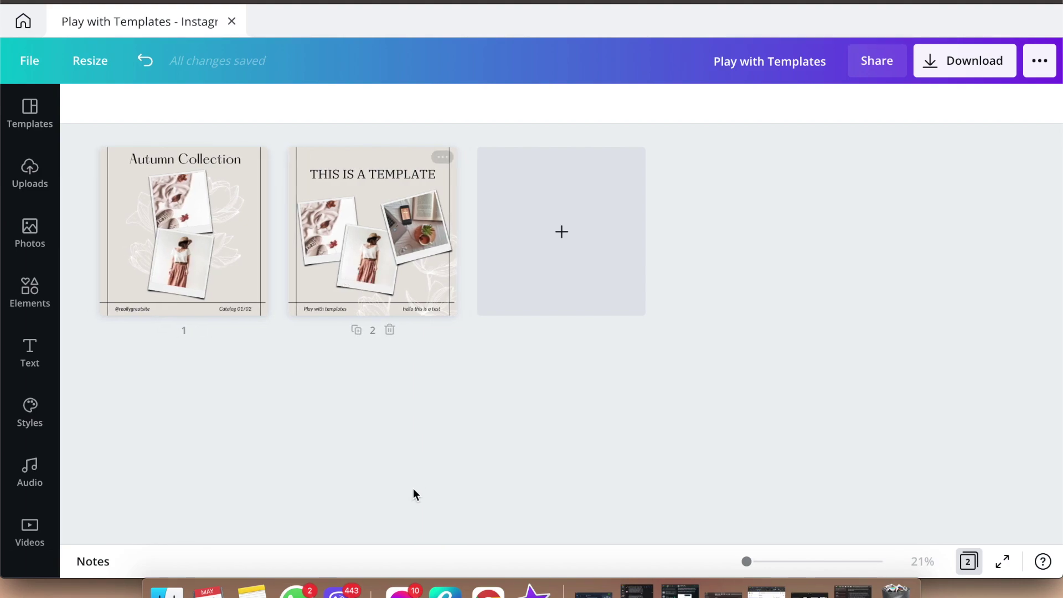
{"action": "double_click", "coordinate": [415, 278]}
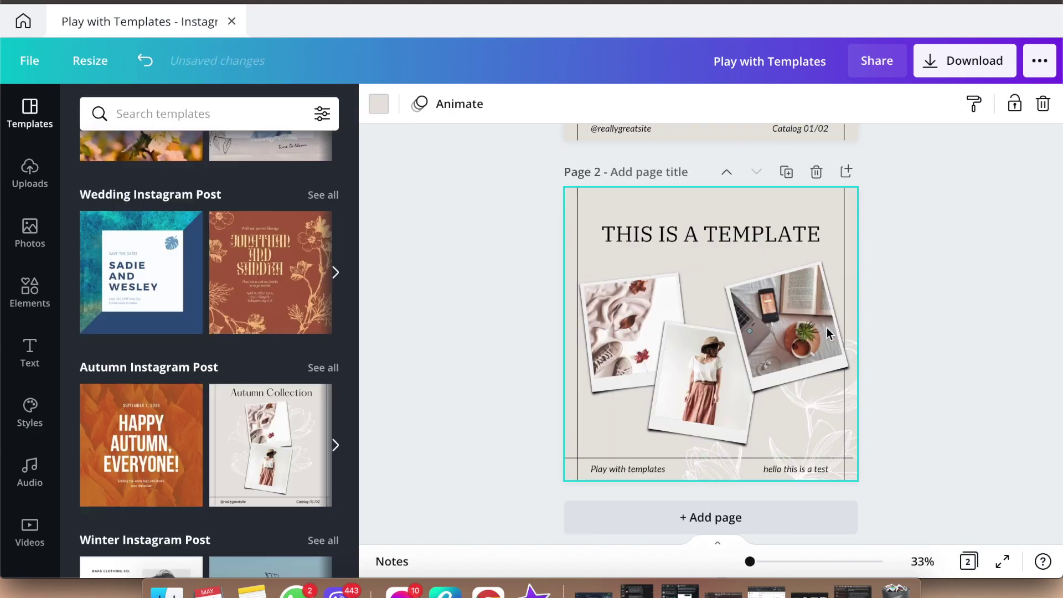
- Shift the page 2 headline right and down, then duplicate page 2 as page 3
{"action": "left_click", "coordinate": [930, 349]}
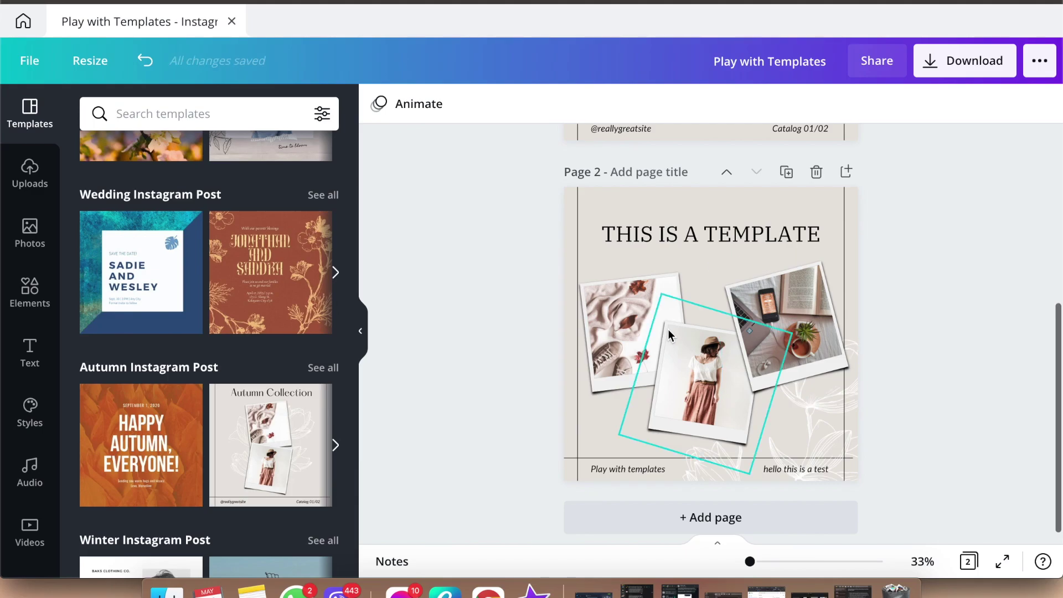
{"action": "left_click_drag", "start_coordinate": [708, 244], "coordinate": [765, 269]}
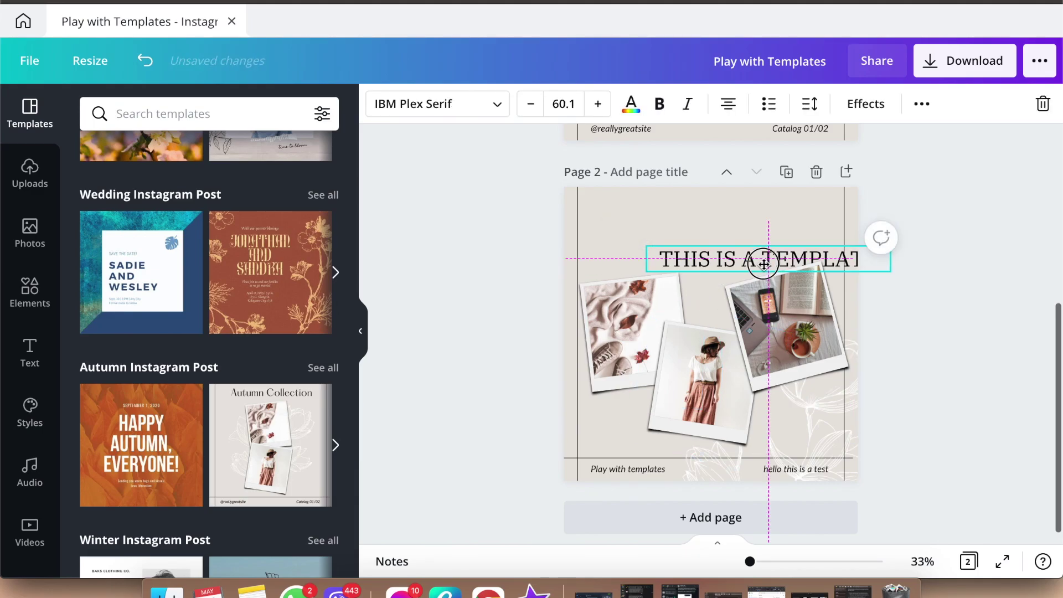
{"action": "left_click", "coordinate": [786, 174]}
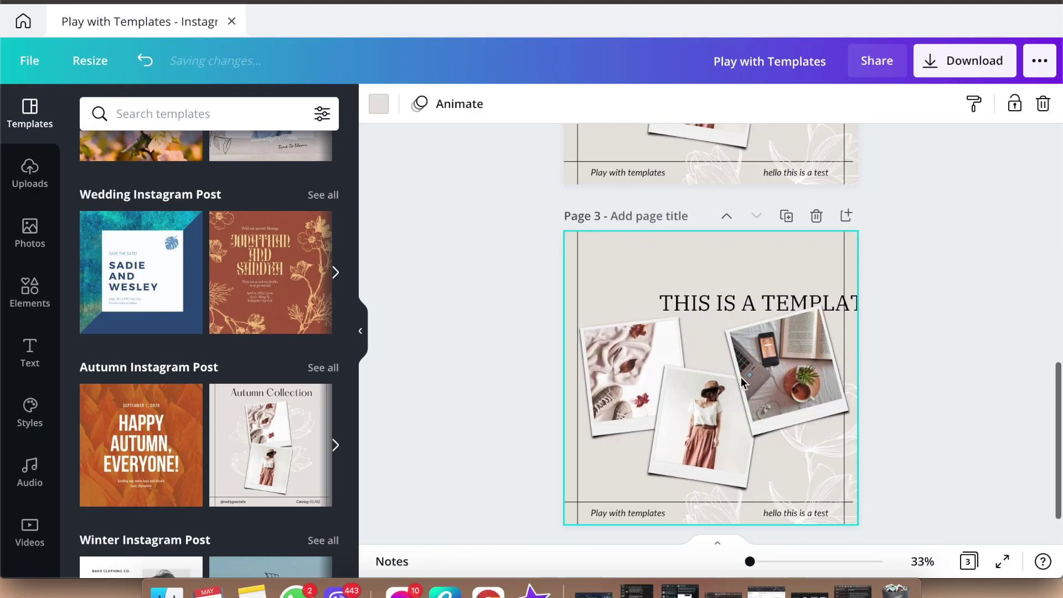
- Stack page 3's top, woman and laptop photos down the left edge, then select the tilted frame
{"action": "left_click_drag", "start_coordinate": [615, 270], "coordinate": [610, 247]}
{"action": "left_click_drag", "start_coordinate": [692, 438], "coordinate": [644, 386]}
{"action": "left_click", "coordinate": [960, 411]}
{"action": "left_click_drag", "start_coordinate": [819, 364], "coordinate": [651, 422]}
{"action": "left_click", "coordinate": [820, 451]}
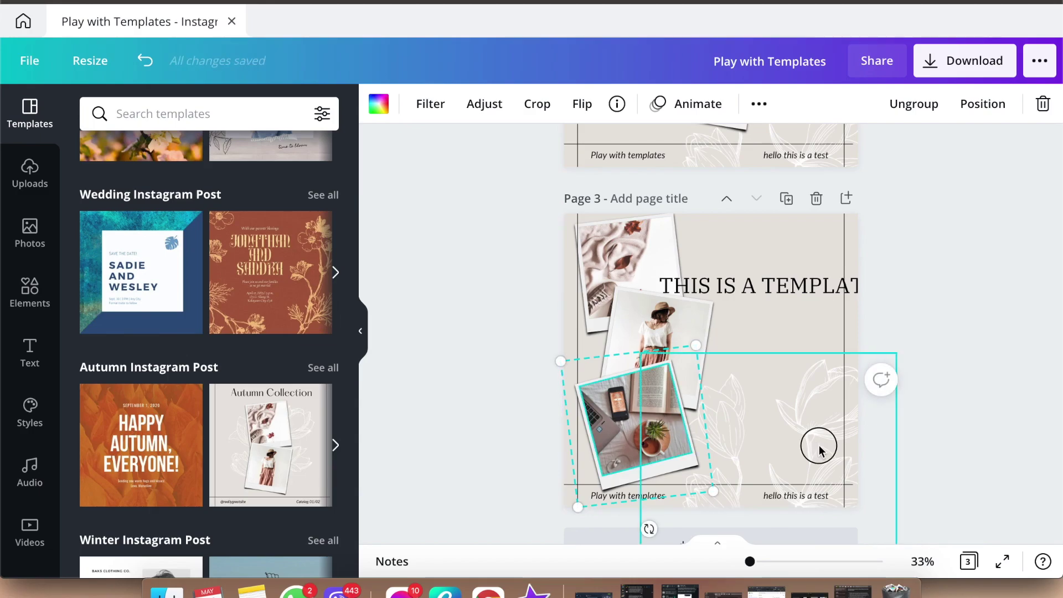
{"action": "scroll", "coordinate": [820, 451], "scroll_direction": "down", "scroll_amount": 2}
- Ungroup and delete the tilted frame, and retype the headline as 'VERSION' over '2'
{"action": "left_click", "coordinate": [760, 103]}
{"action": "key", "text": "Delete"}
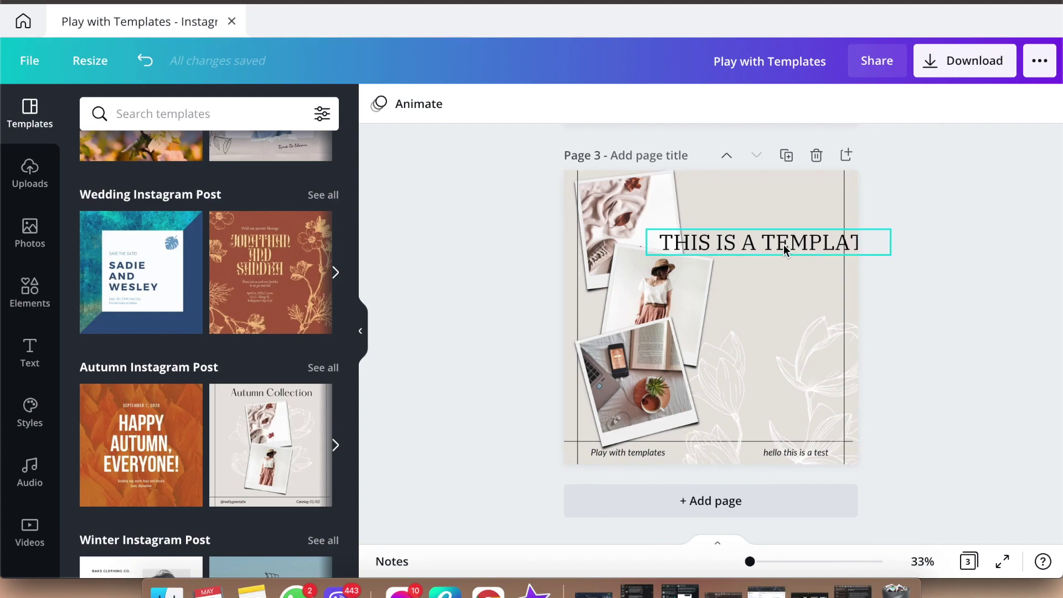
{"action": "double_click", "coordinate": [783, 244]}
{"action": "type", "text": "TELPAL"}
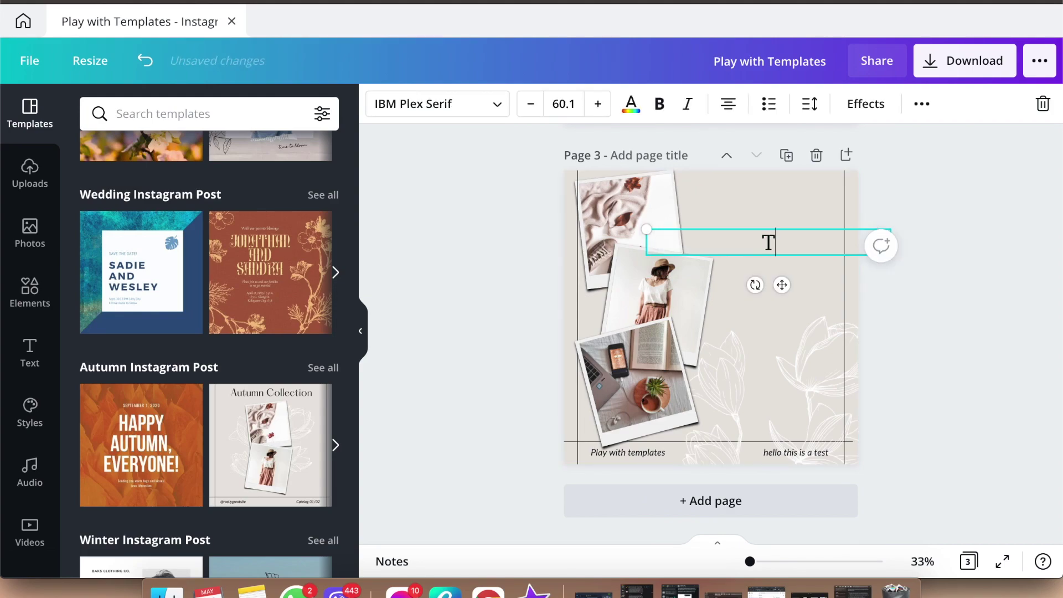
{"action": "key", "text": "BackSpace"}
{"action": "key", "text": "BackSpace"}
{"action": "key", "text": "BackSpace"}
{"action": "key", "text": "BackSpace"}
{"action": "type", "text": "RSION"}
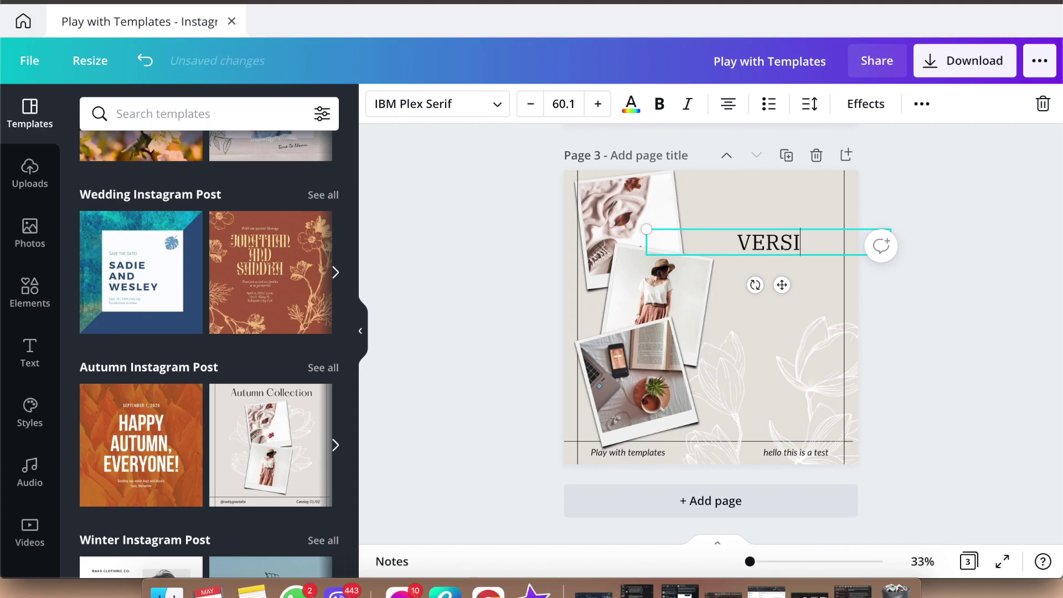
{"action": "key", "text": "Return"}
{"action": "type", "text": "2"}
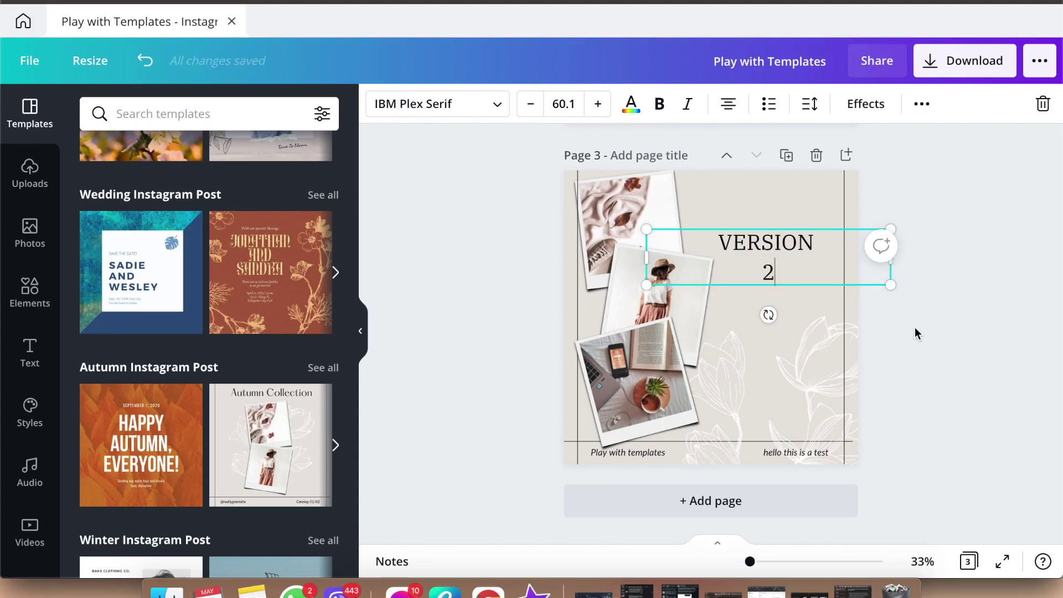
{"action": "left_click", "coordinate": [913, 332]}
- Narrow the headline text box and change its second line from '2' to 'TWO'
{"action": "left_click", "coordinate": [777, 270]}
{"action": "left_click_drag", "start_coordinate": [689, 265], "coordinate": [727, 260]}
{"action": "left_click", "coordinate": [822, 281]}
{"action": "key", "text": "BackSpace"}
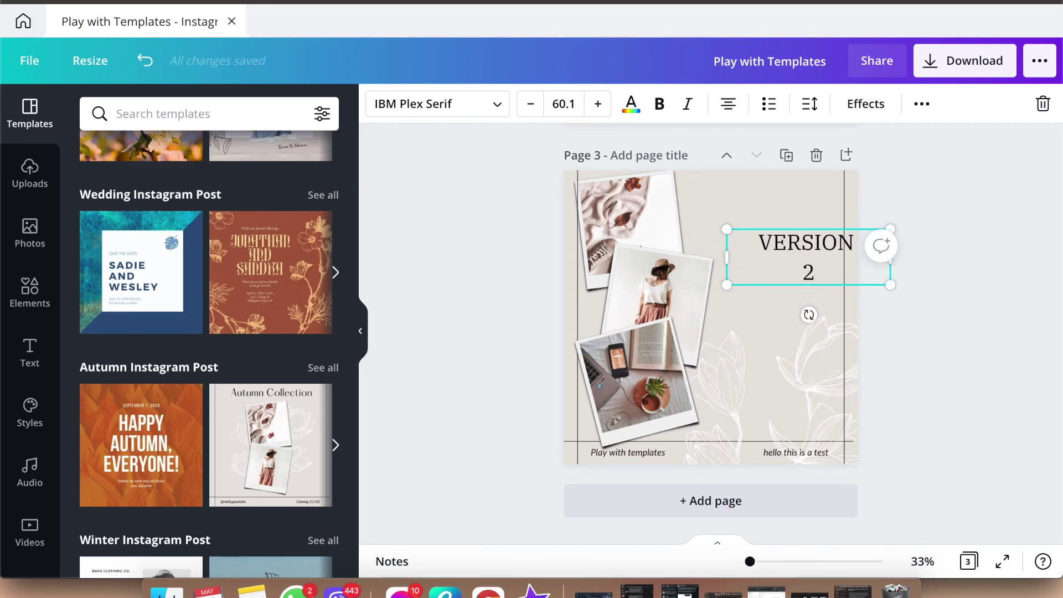
{"action": "type", "text": "TWO"}
{"action": "left_click", "coordinate": [967, 364]}
- Lower the VERSION TWO text, raise the floral element and rotate it clockwise
{"action": "left_click_drag", "start_coordinate": [791, 267], "coordinate": [775, 343]}
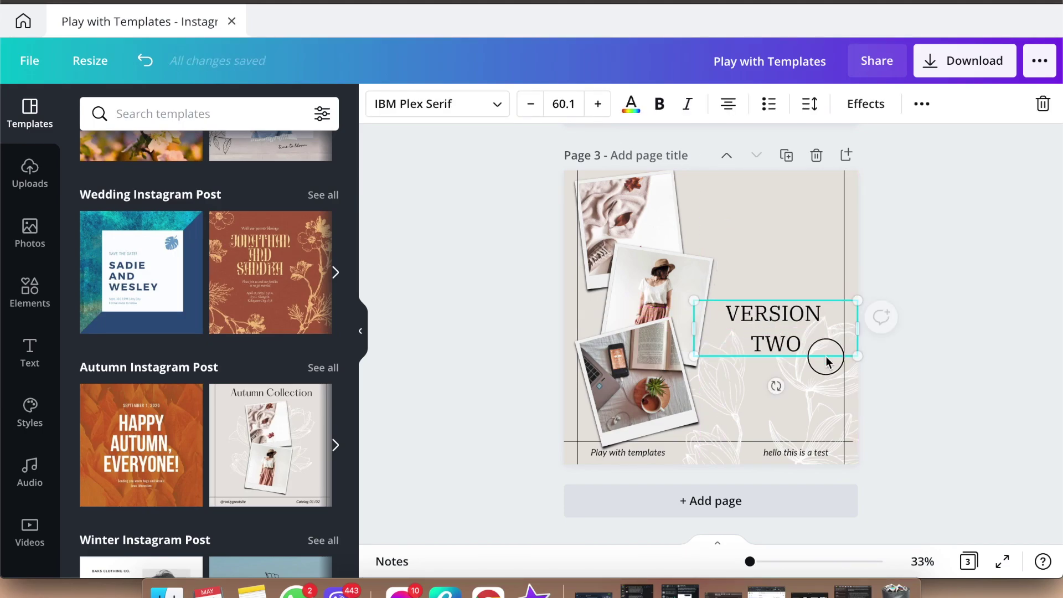
{"action": "left_click_drag", "start_coordinate": [823, 404], "coordinate": [807, 240]}
{"action": "left_click_drag", "start_coordinate": [790, 384], "coordinate": [909, 316]}
- Move the floral element up-left and enlarge the lower floral element
{"action": "left_click_drag", "start_coordinate": [809, 261], "coordinate": [767, 251]}
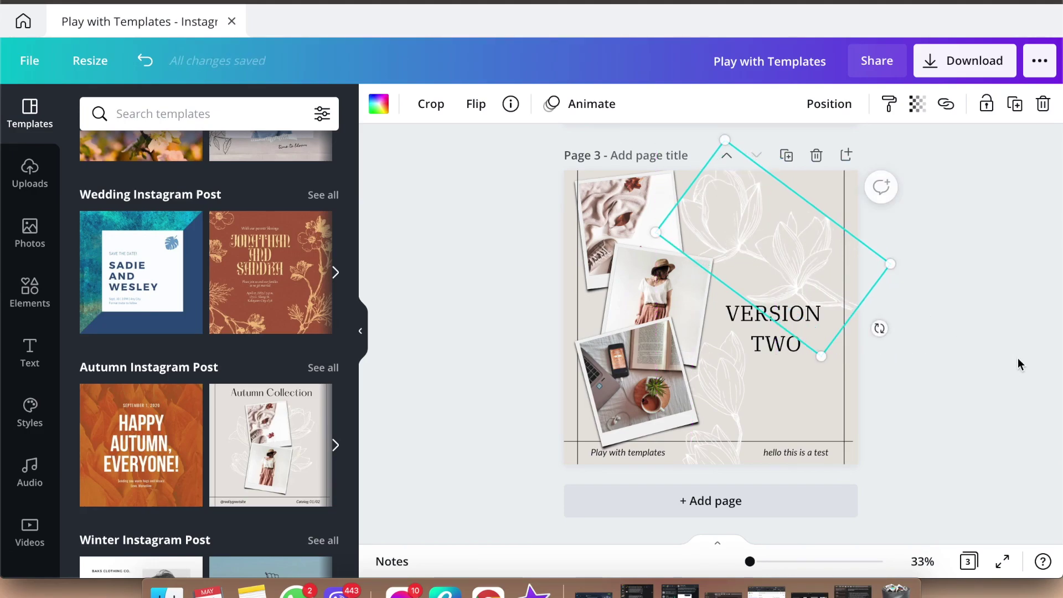
{"action": "left_click", "coordinate": [746, 397]}
{"action": "left_click", "coordinate": [721, 394]}
{"action": "left_click_drag", "start_coordinate": [733, 329], "coordinate": [738, 264]}
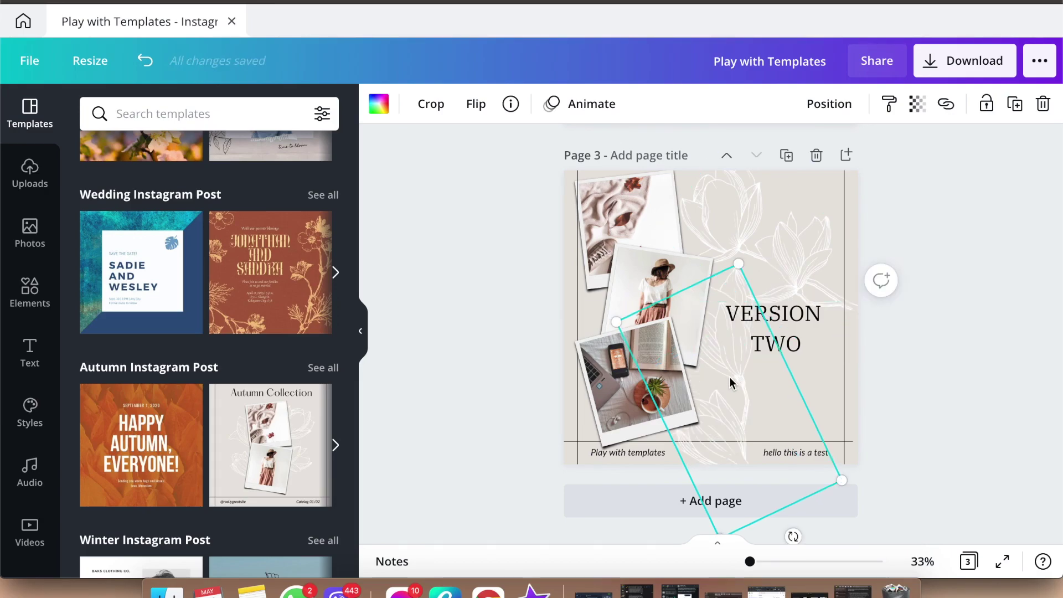
{"action": "key", "text": "Escape"}
- Nudge VERSION TWO slightly lower and view all three pages in the grid overview
{"action": "left_click_drag", "start_coordinate": [782, 355], "coordinate": [784, 374]}
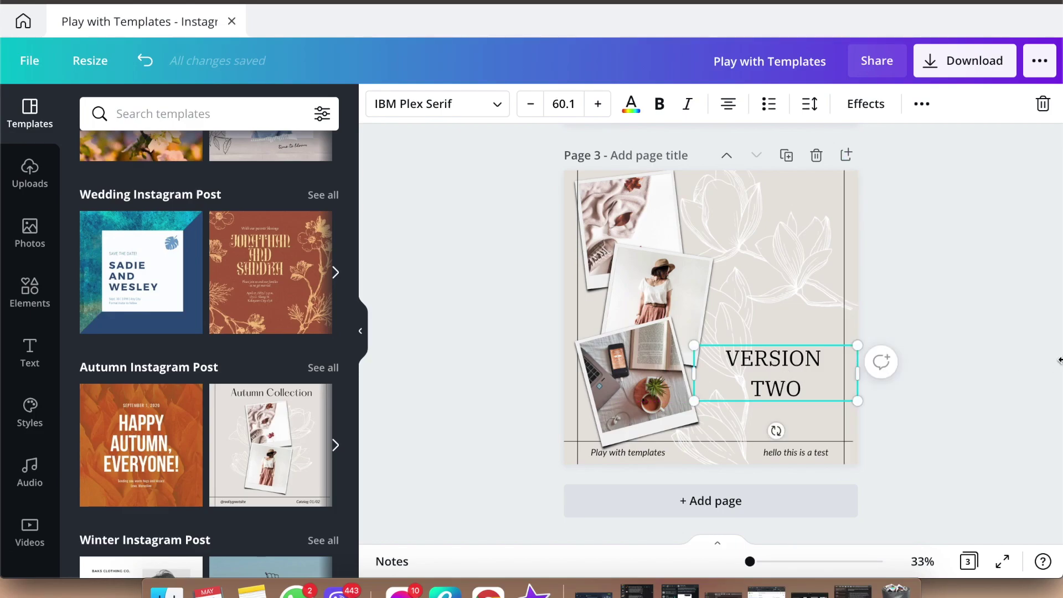
{"action": "key", "text": "Escape"}
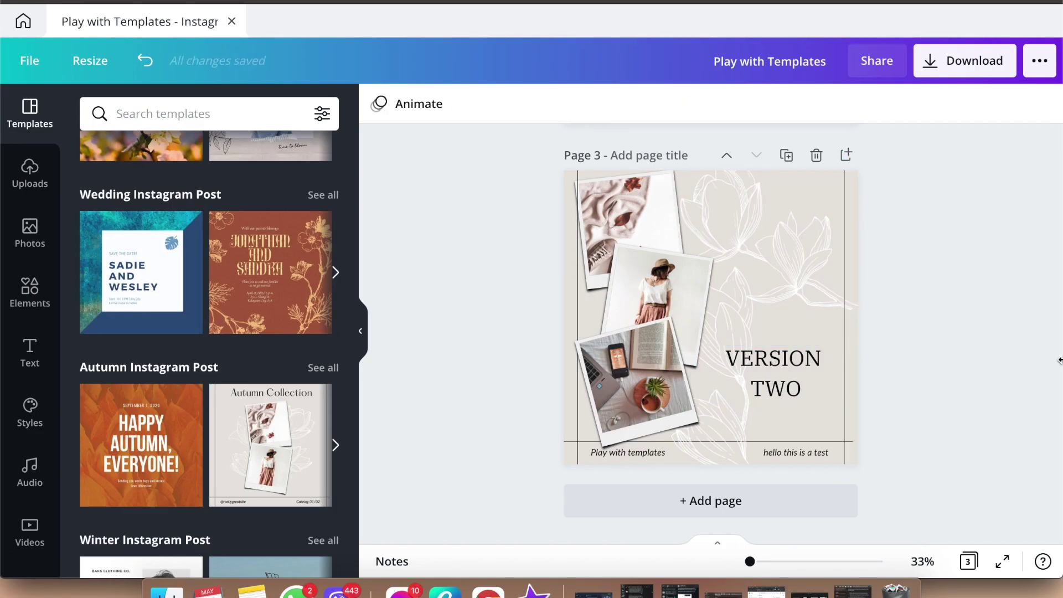
{"action": "left_click", "coordinate": [970, 563]}
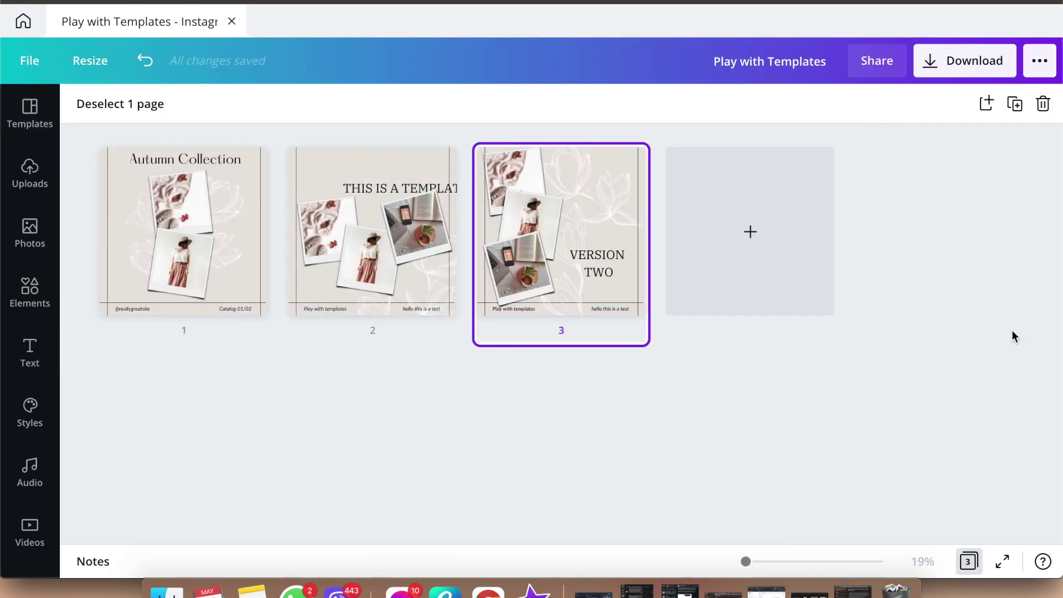
{"action": "left_click", "coordinate": [1027, 313]}
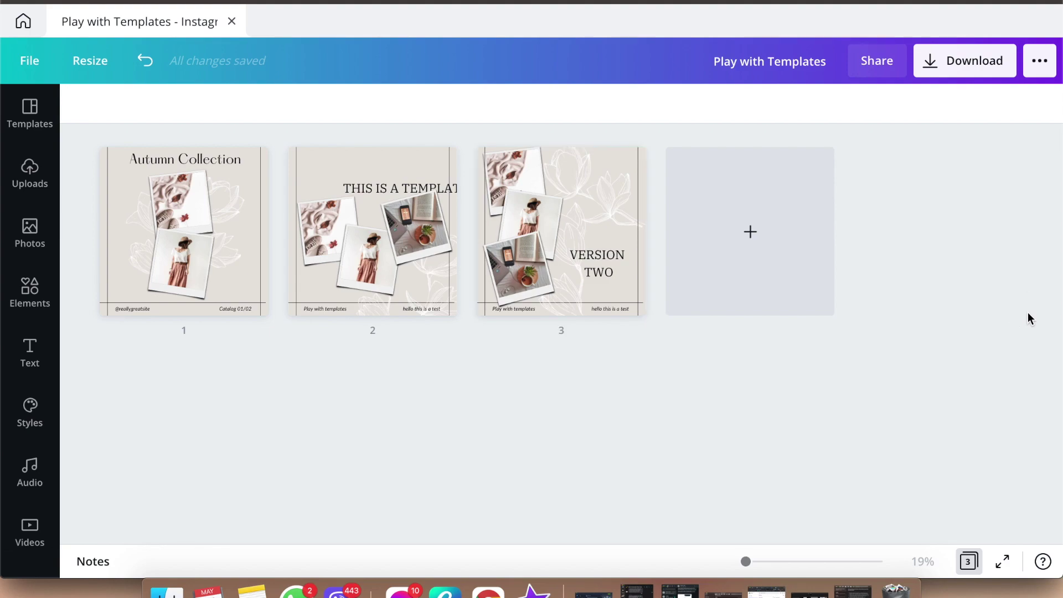